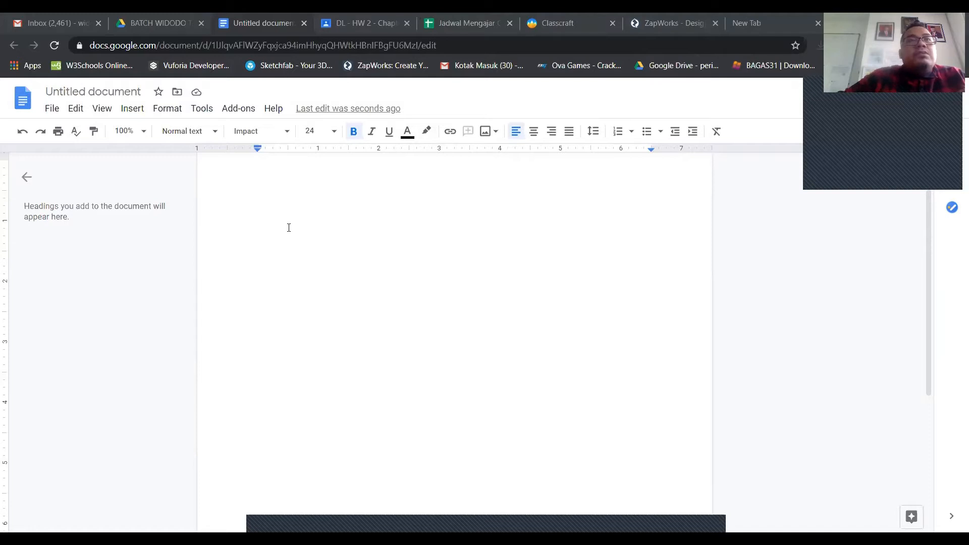
Step: Write the title "My Daily Activities" on the first line of the blank document
{"action": "key", "text": "ctrl+a"}
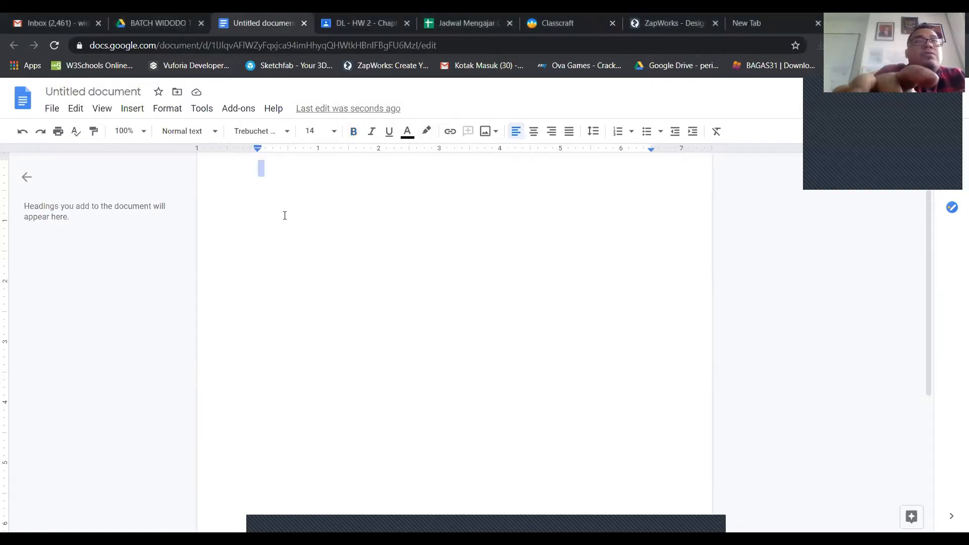
{"action": "scroll", "coordinate": [285, 215], "scroll_direction": "up", "scroll_amount": 2}
{"action": "left_click", "coordinate": [265, 231]}
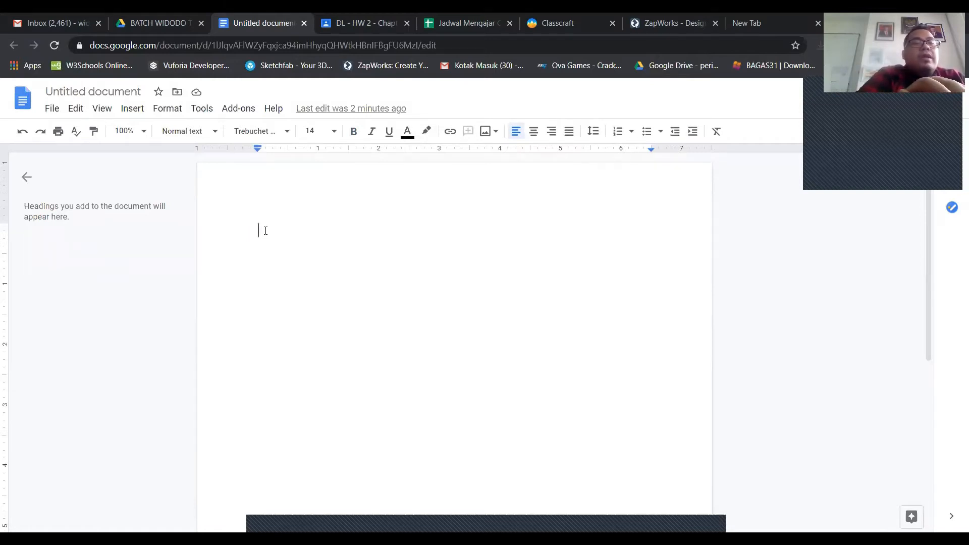
{"action": "type", "text": "My Dai"}
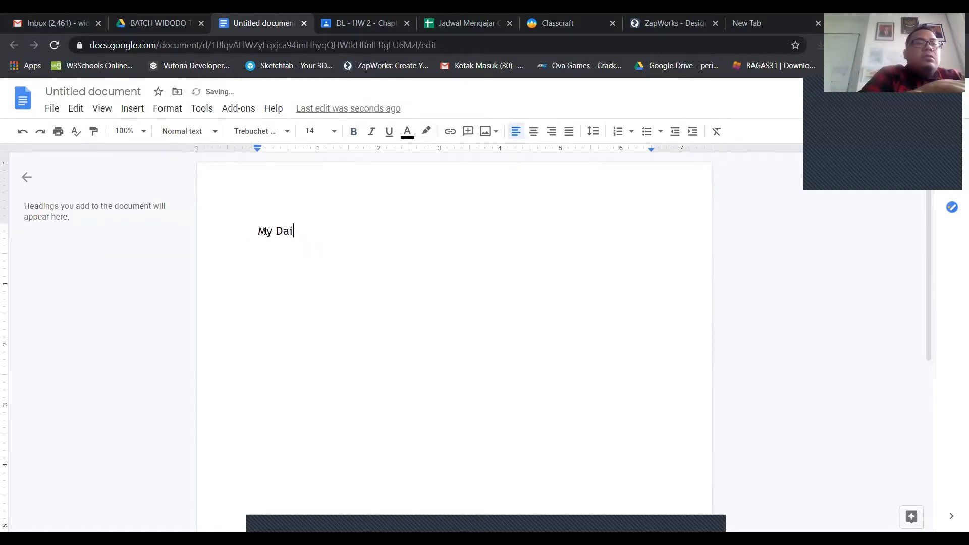
{"action": "type", "text": "ly A"}
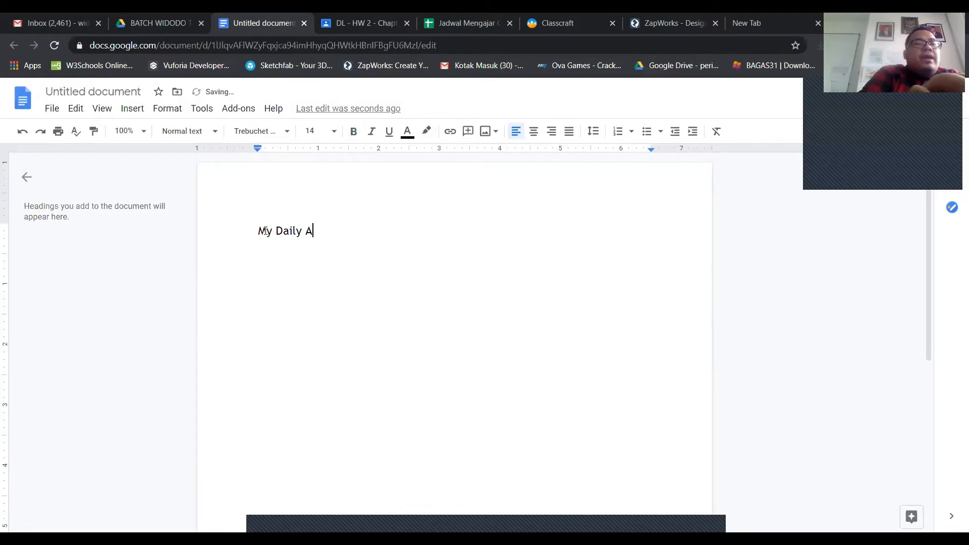
{"action": "type", "text": "ctivities"}
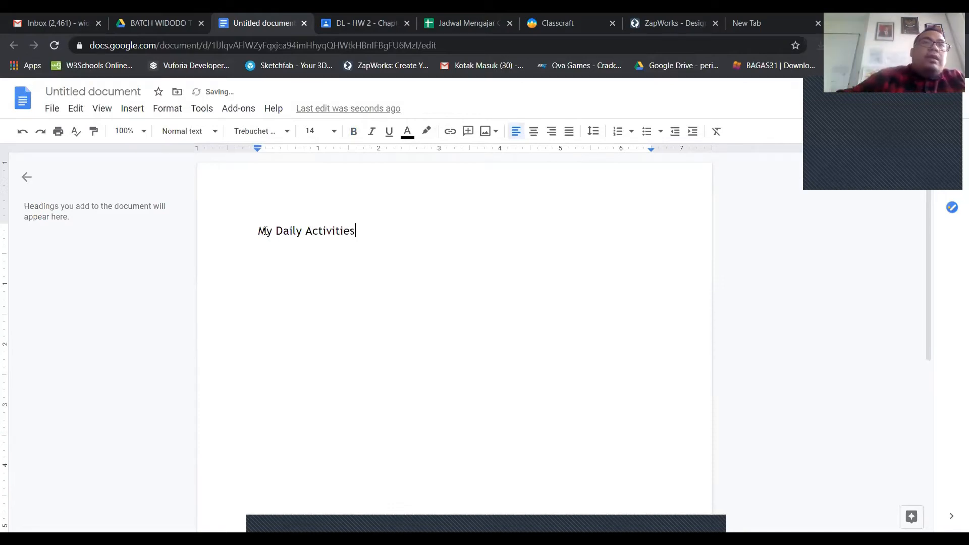
Step: Format the title "My Daily Activities" in the Impact font at size 24
{"action": "left_click_drag", "start_coordinate": [364, 225], "coordinate": [261, 214]}
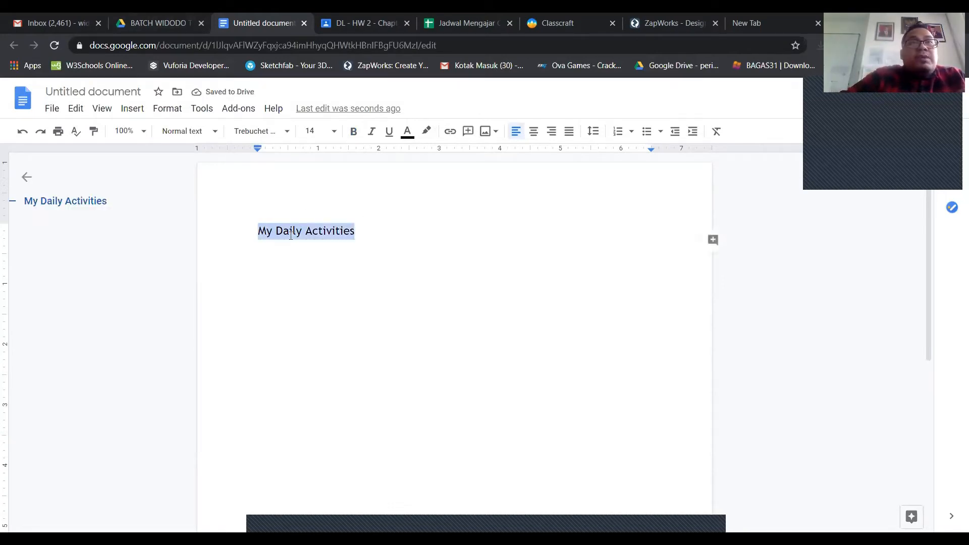
{"action": "left_click", "coordinate": [288, 132]}
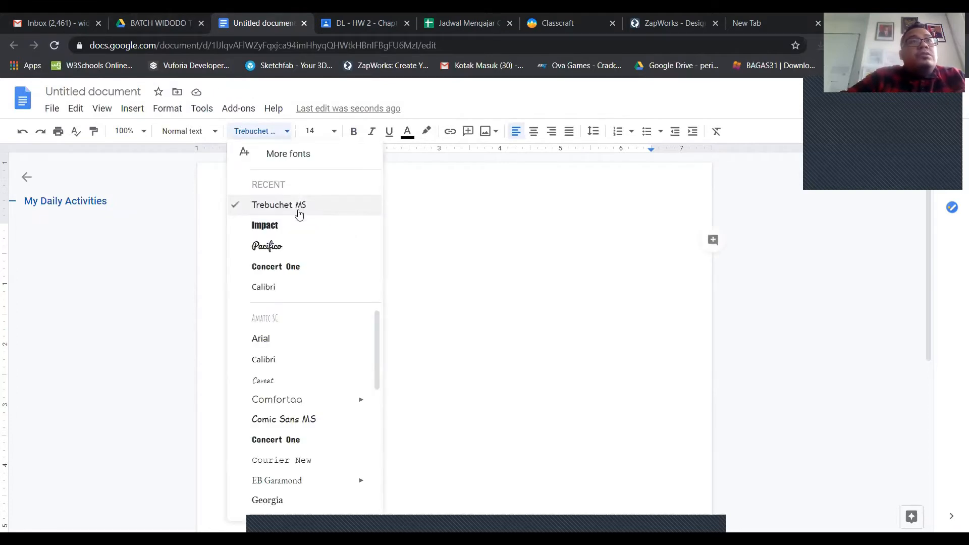
{"action": "left_click", "coordinate": [297, 225]}
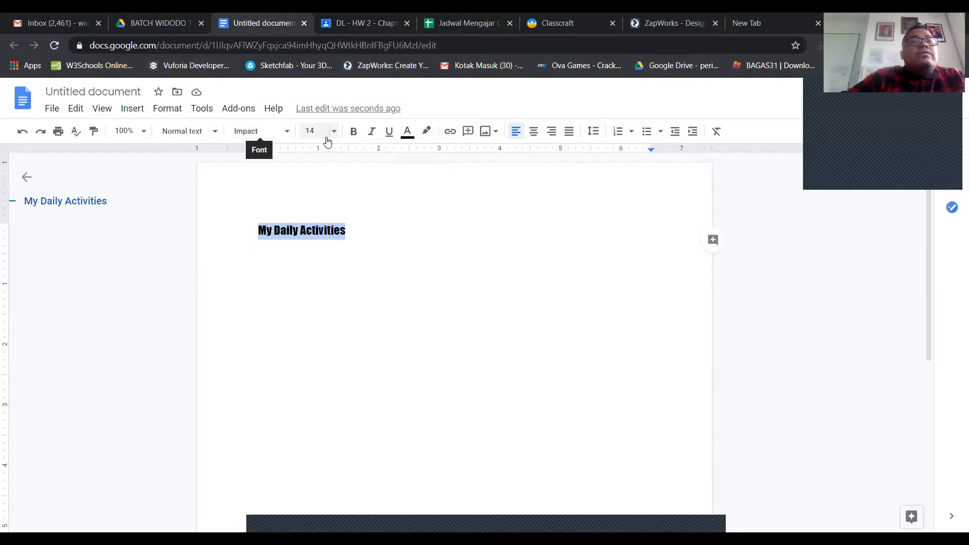
{"action": "left_click", "coordinate": [282, 135]}
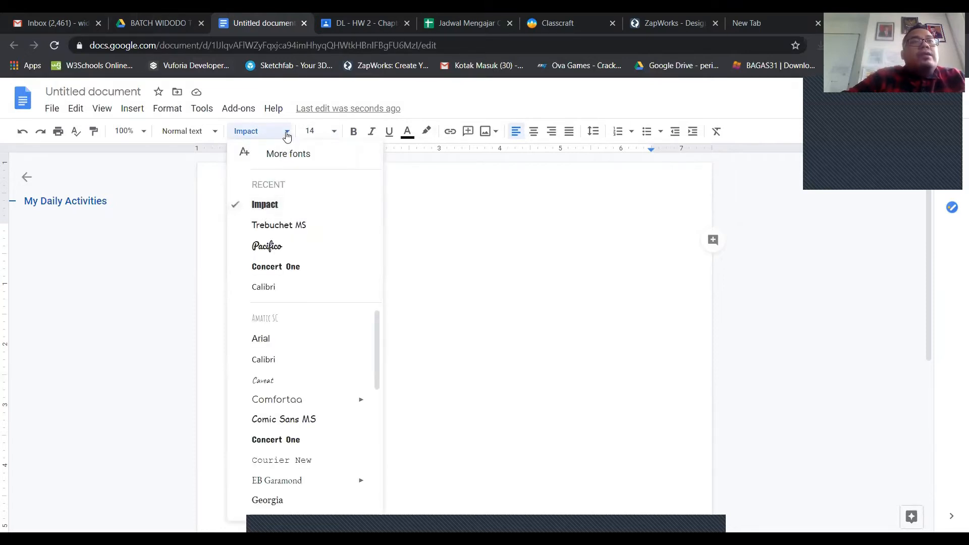
{"action": "left_click", "coordinate": [325, 132]}
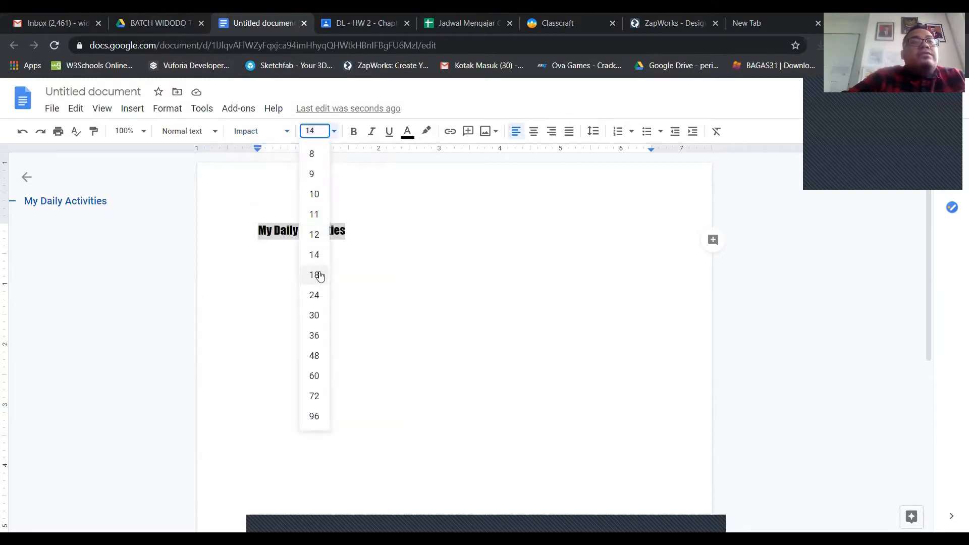
{"action": "left_click", "coordinate": [315, 295]}
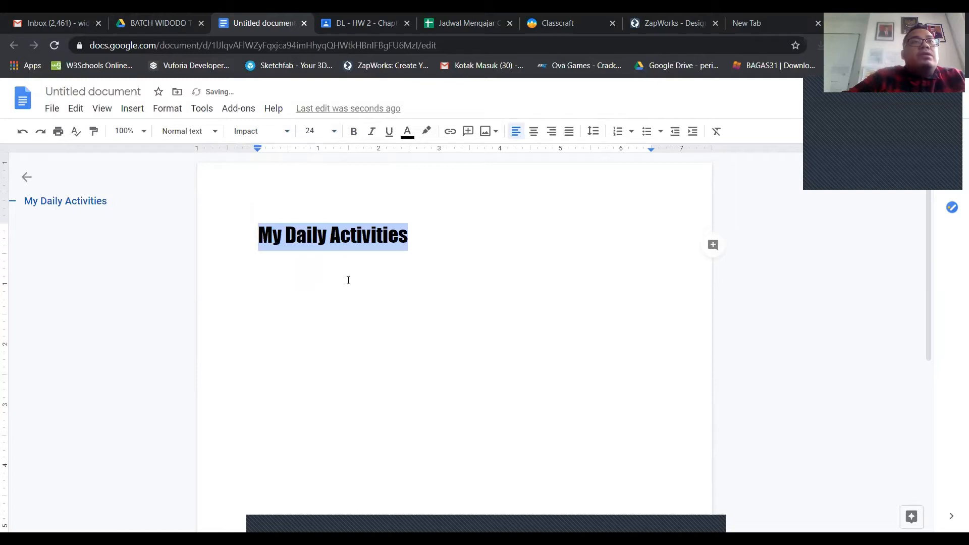
{"action": "left_click", "coordinate": [402, 235]}
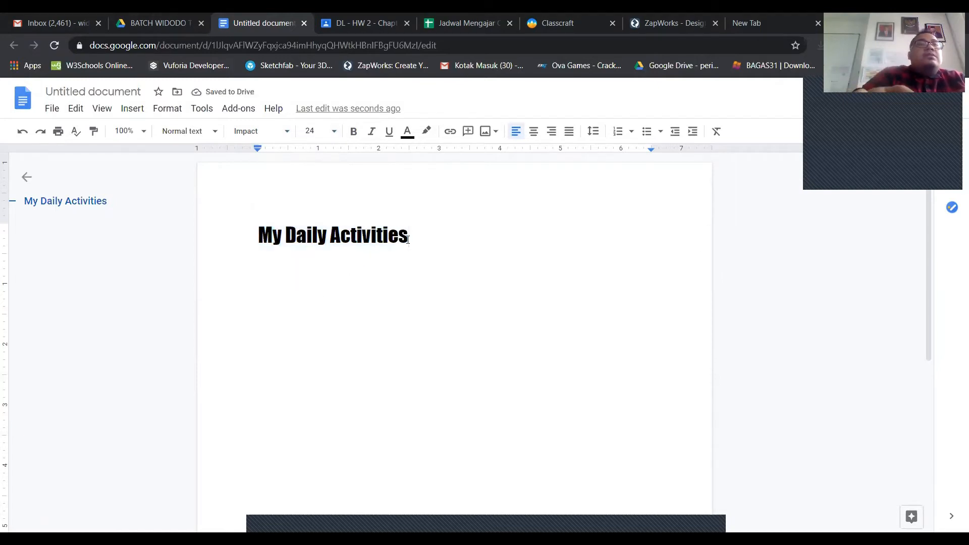
Step: Start a new line below the title and set its text to Trebuchet MS, size 14
{"action": "key", "text": "Return"}
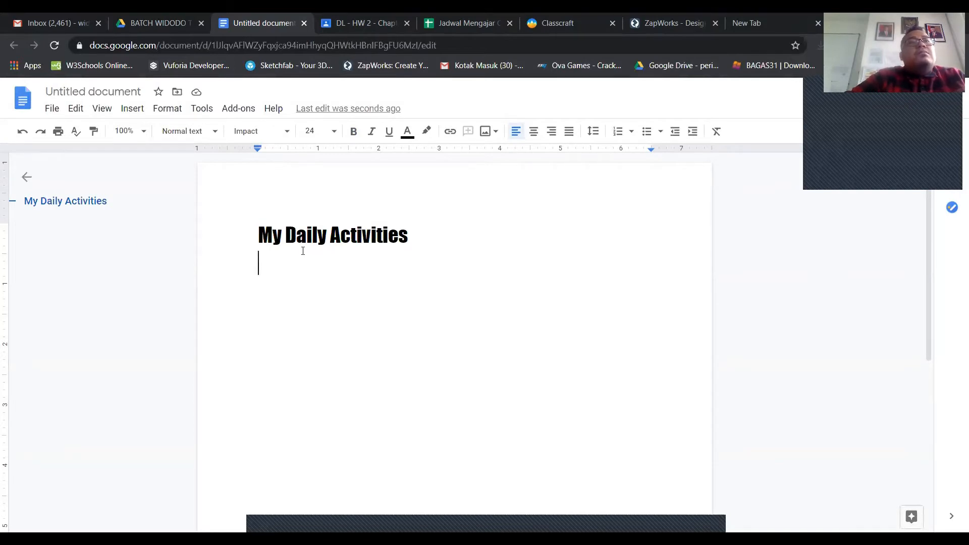
{"action": "left_click", "coordinate": [286, 132]}
{"action": "left_click", "coordinate": [284, 225]}
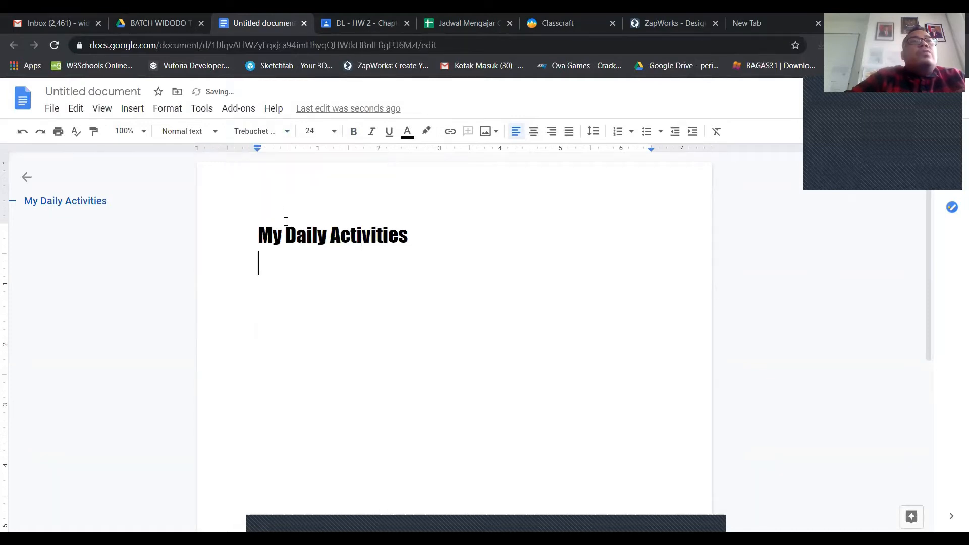
{"action": "left_click", "coordinate": [334, 131]}
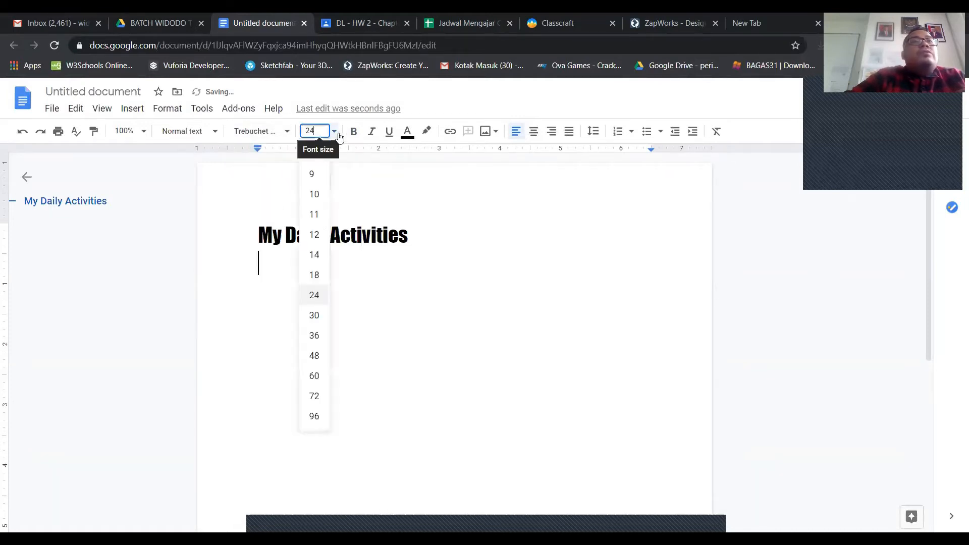
{"action": "left_click", "coordinate": [314, 254]}
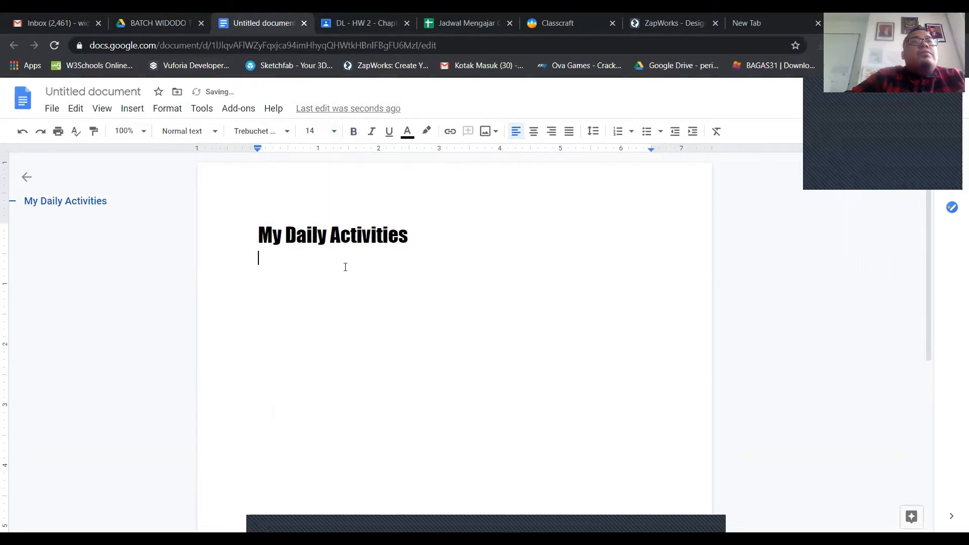
Step: Write the sentence "My daily activities start from monday - friday" on the line below the title
{"action": "type", "text": "M"}
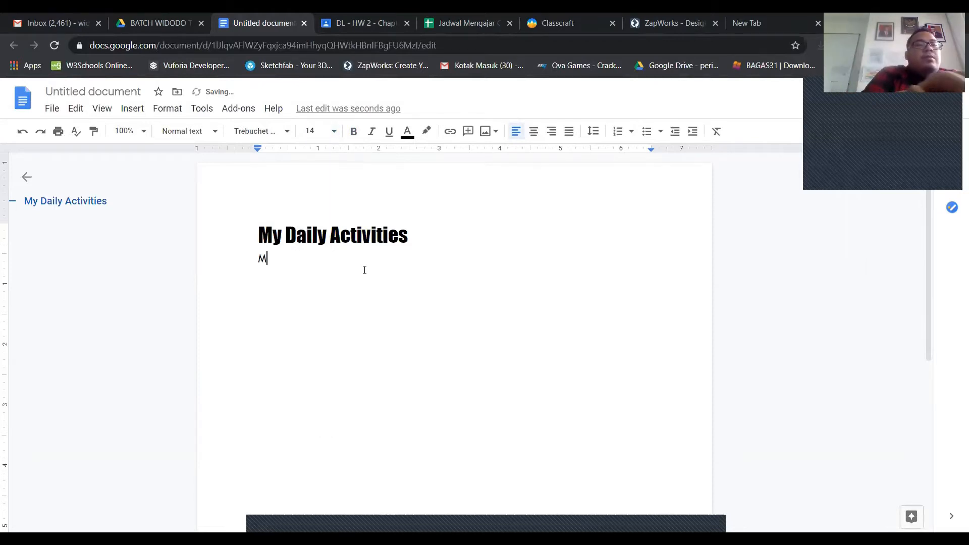
{"action": "type", "text": "y daily"}
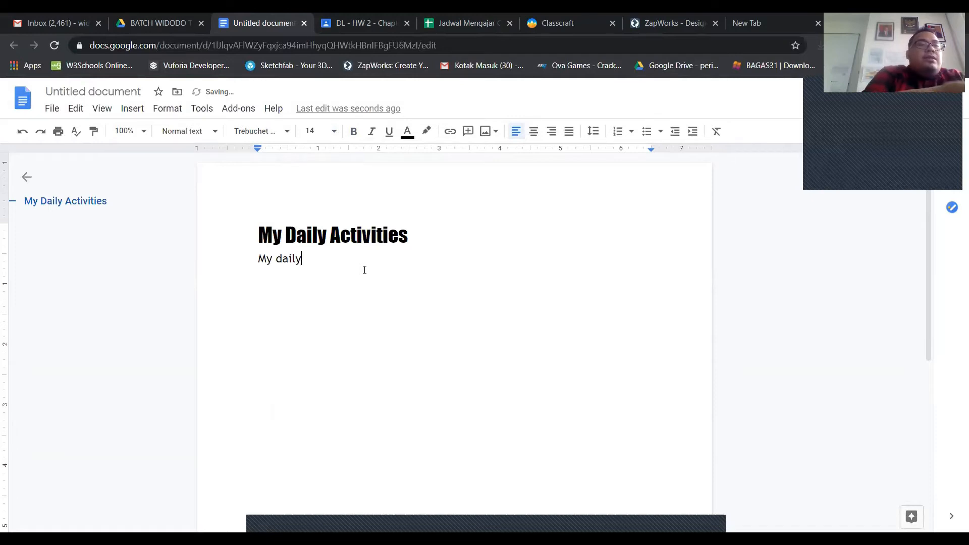
{"action": "type", "text": " activites"}
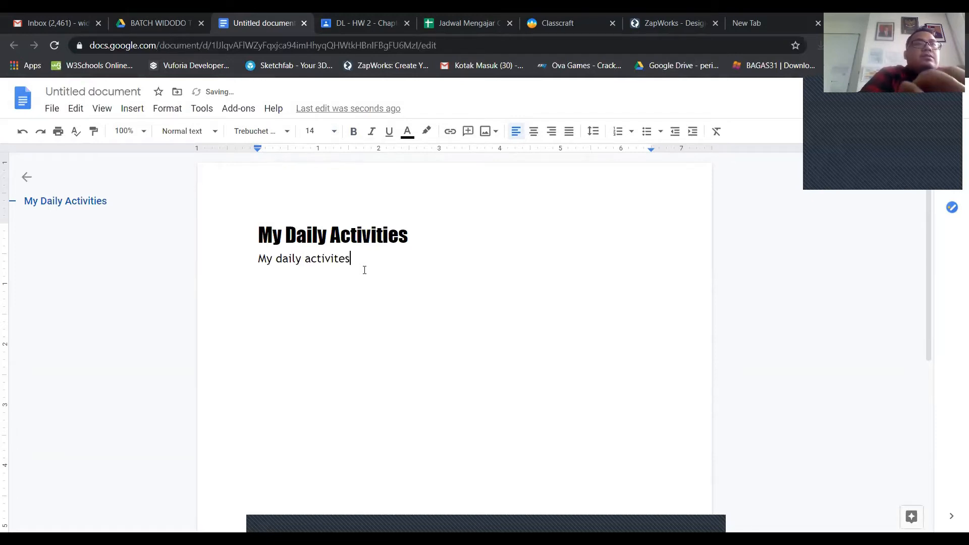
{"action": "key", "text": "BackSpace"}
{"action": "key", "text": "BackSpace"}
{"action": "key", "text": "BackSpace"}
{"action": "type", "text": "ties "}
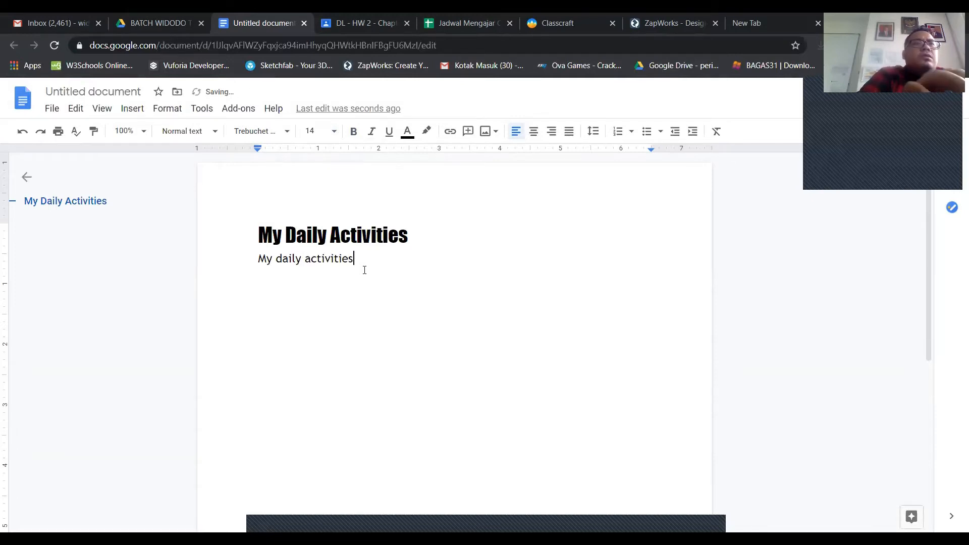
{"action": "type", "text": "start from mondau"}
{"action": "key", "text": "BackSpace"}
{"action": "type", "text": "y "}
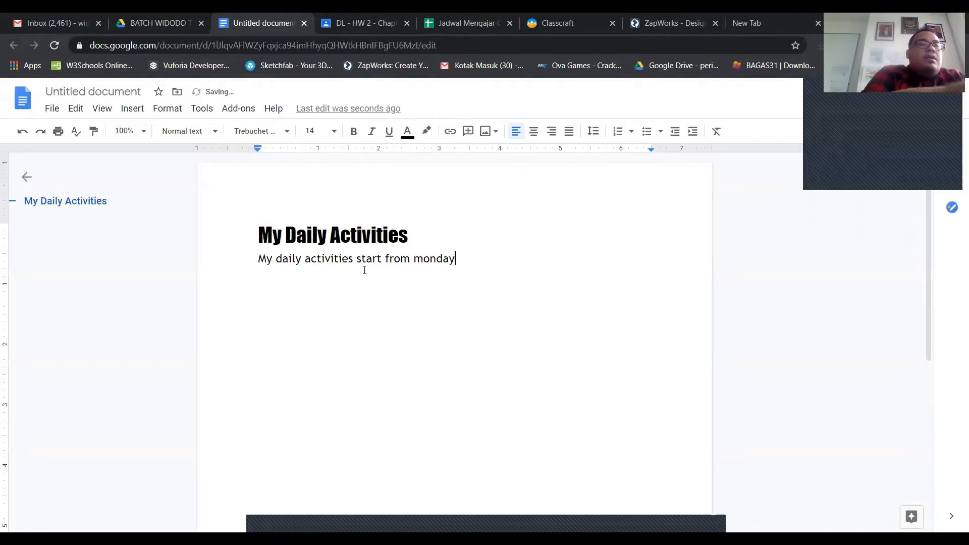
{"action": "type", "text": "-"}
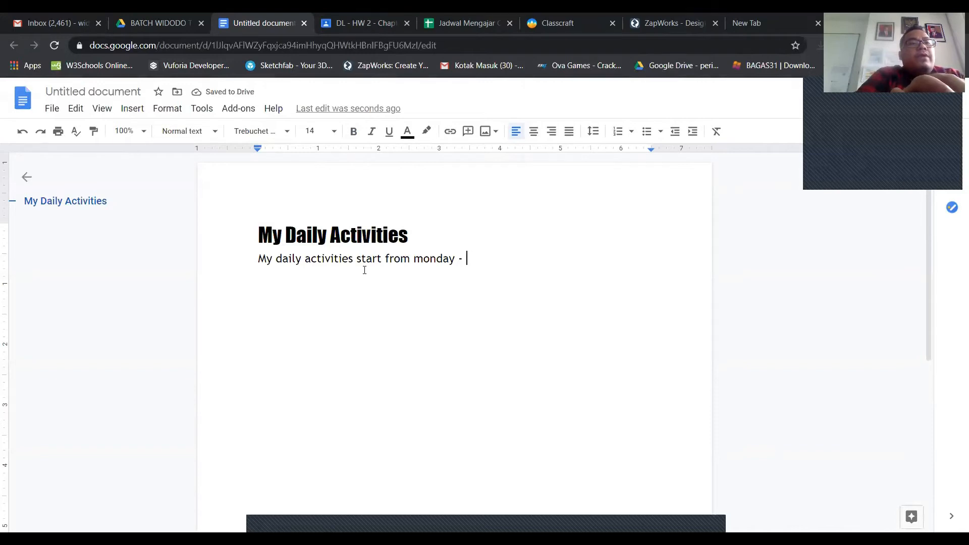
{"action": "type", "text": " friday"}
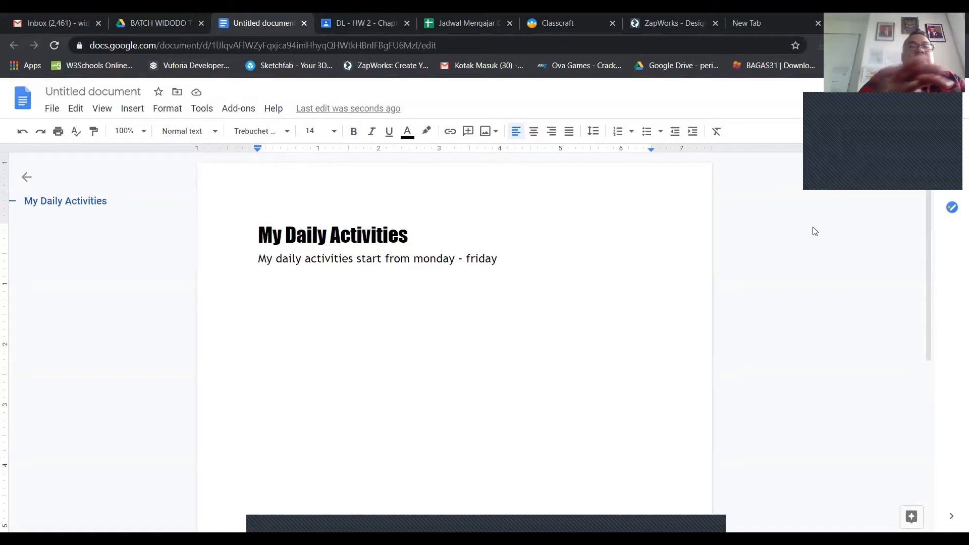
Step: Insert a horizontal line on a new line below the introductory sentence
{"action": "key", "text": "Return"}
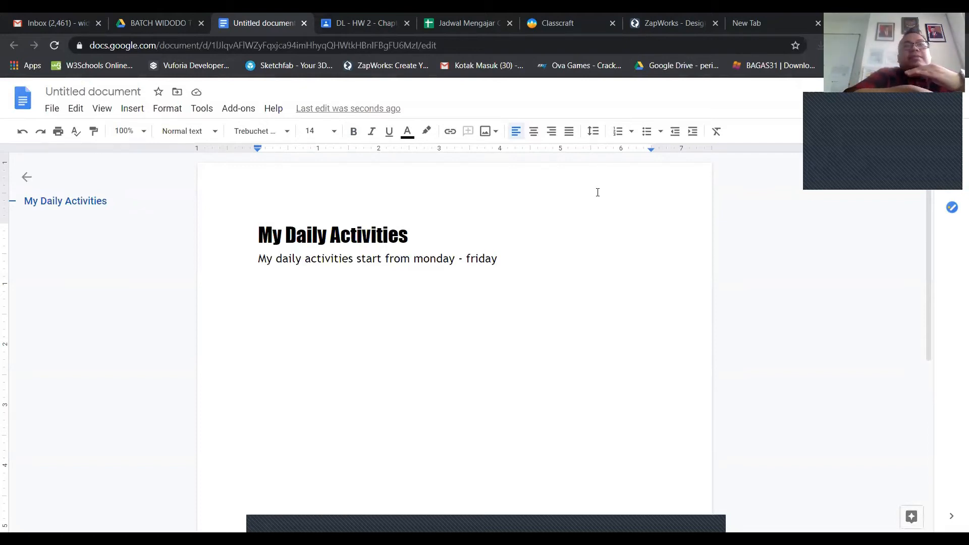
{"action": "left_click", "coordinate": [133, 108]}
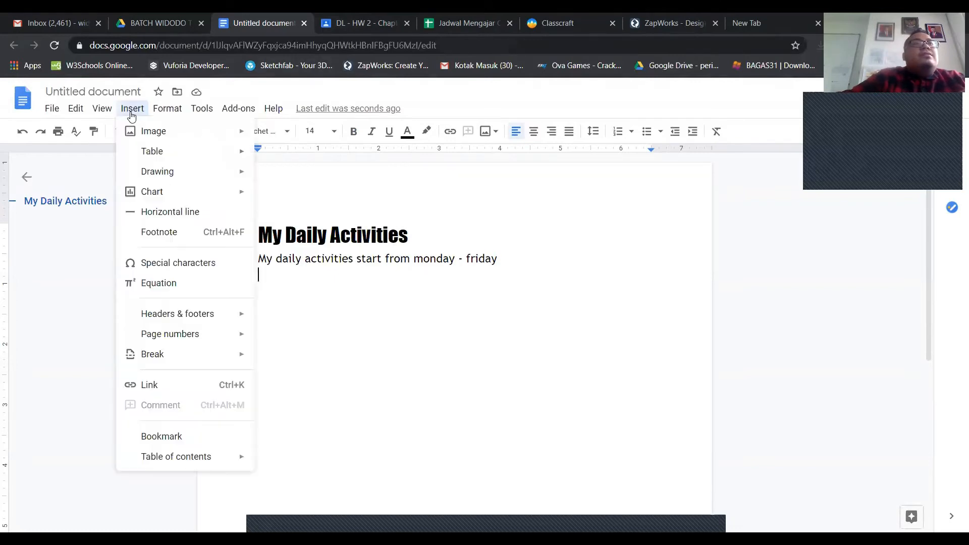
{"action": "left_click", "coordinate": [149, 216]}
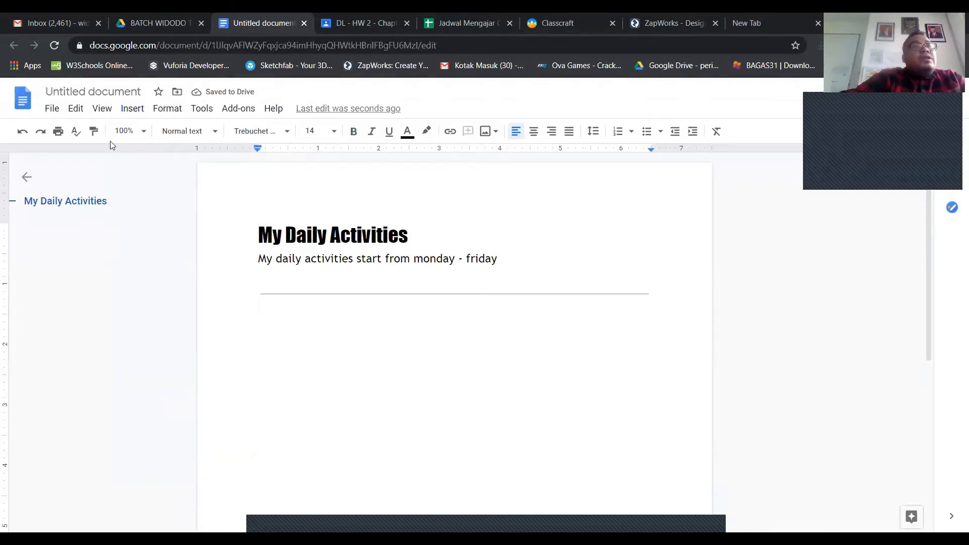
Step: Insert a 6 x 6 table below the horizontal line
{"action": "left_click", "coordinate": [126, 112]}
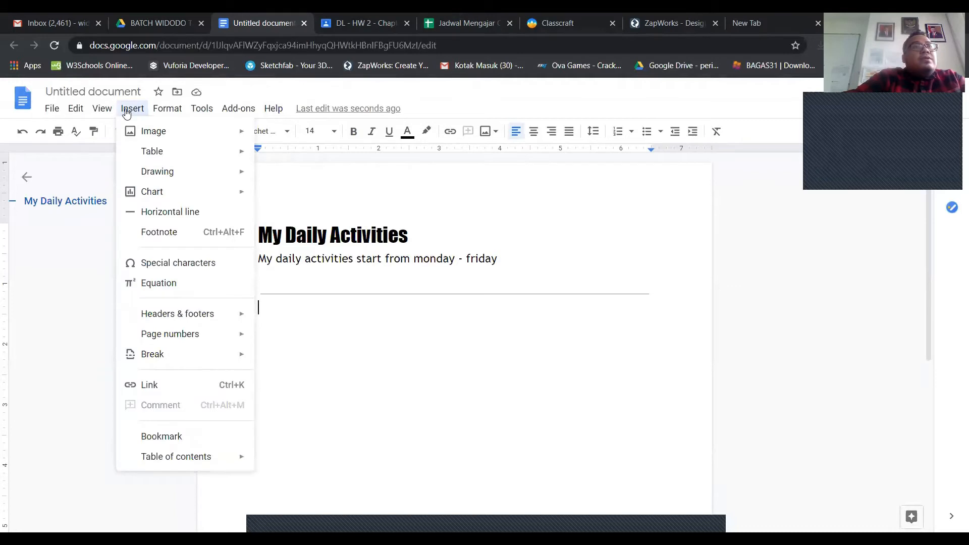
{"action": "mouse_move", "coordinate": [157, 152]}
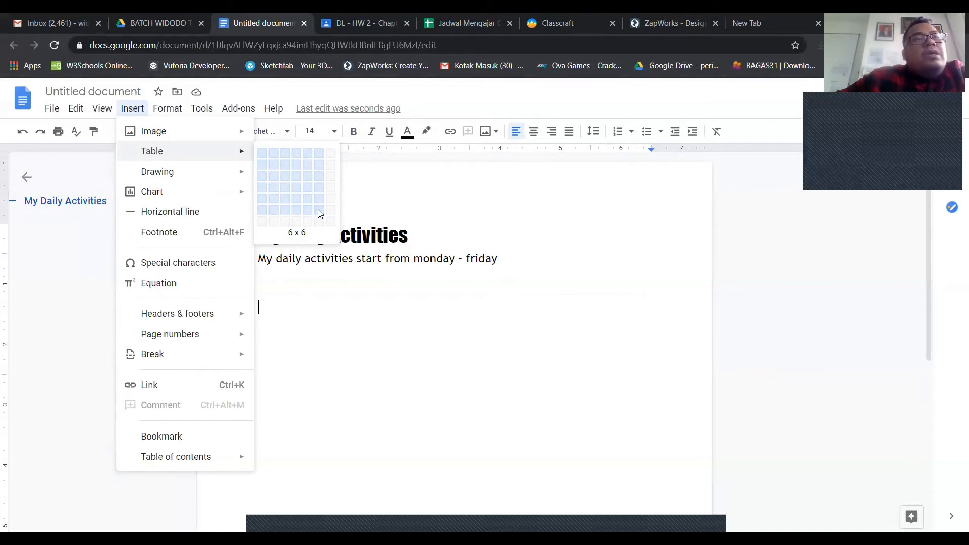
{"action": "left_click", "coordinate": [320, 214]}
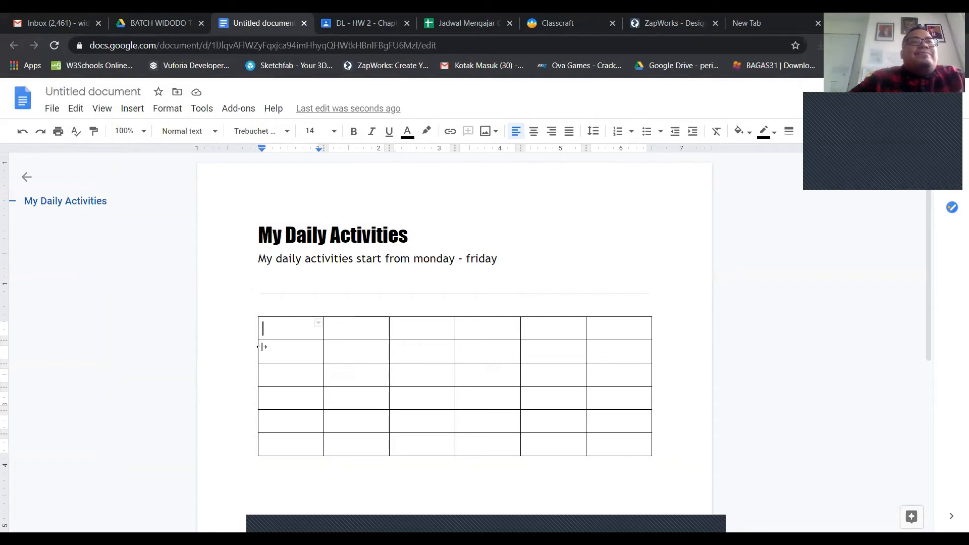
Step: Fill the table's header row with Time, Monday, Tuesday, Wenesday, Thursday and Friday
{"action": "type", "text": "Time"}
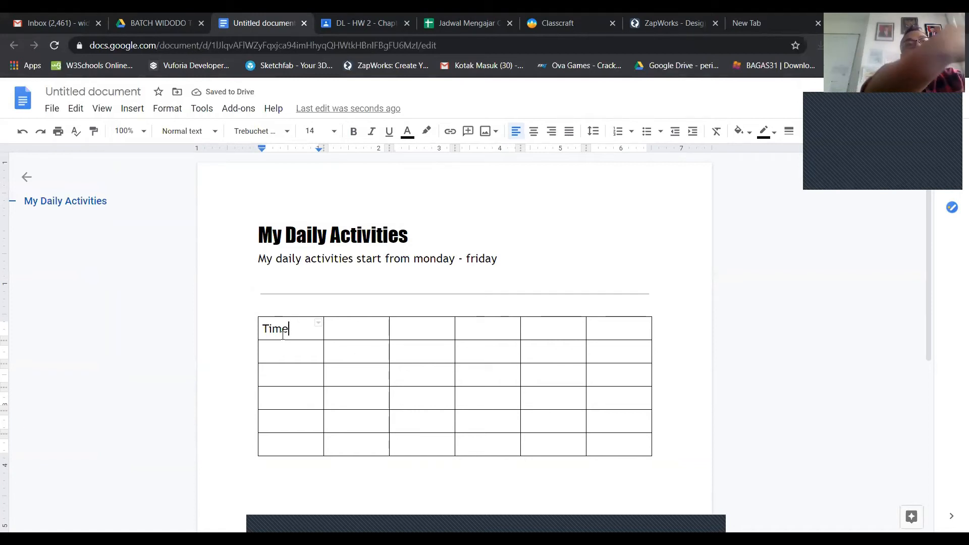
{"action": "key", "text": "Tab"}
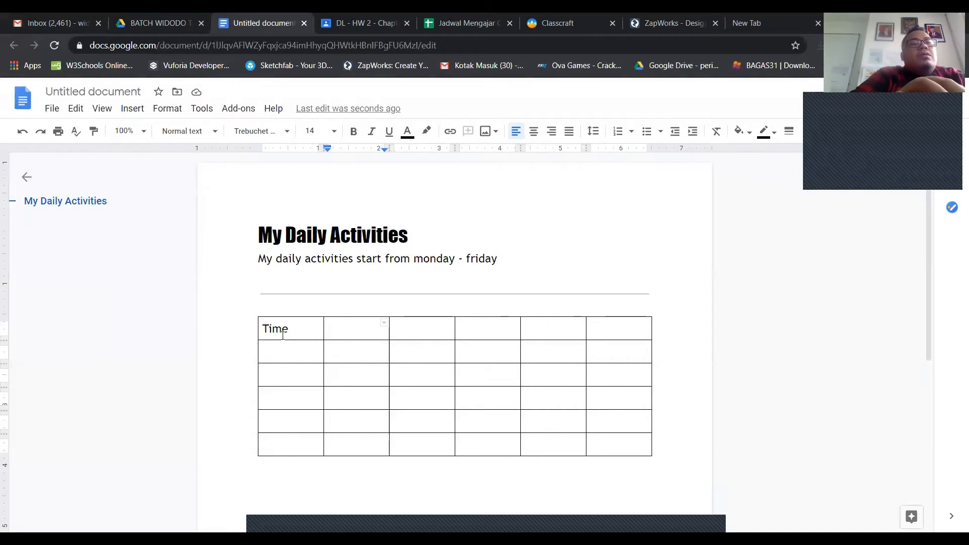
{"action": "type", "text": "Monday"}
{"action": "key", "text": "Tab"}
{"action": "type", "text": "Tuesday"}
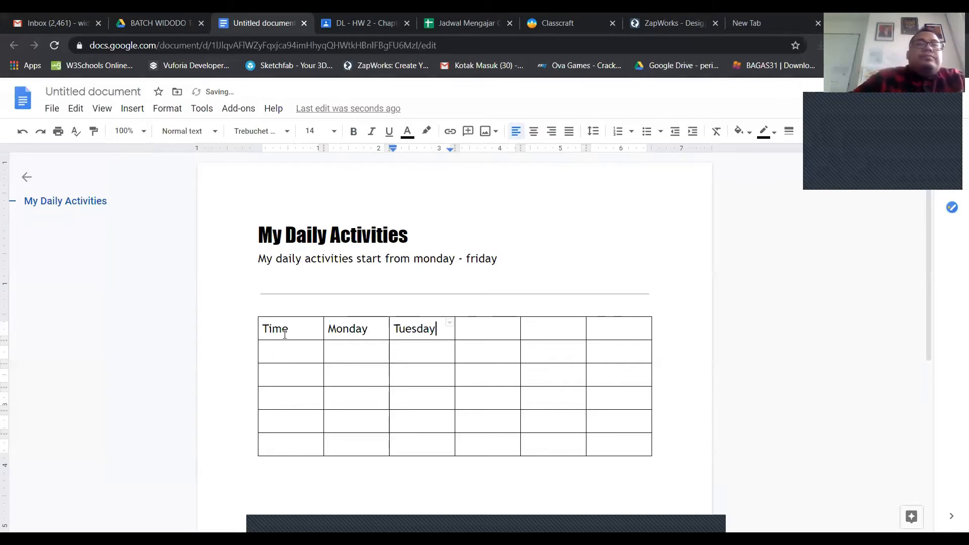
{"action": "left_click", "coordinate": [471, 325]}
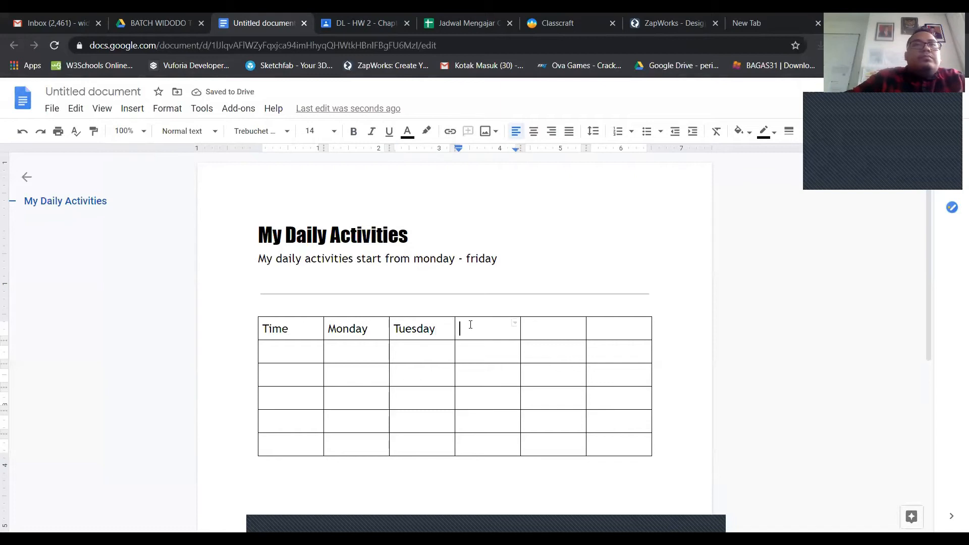
{"action": "type", "text": "Wenes"}
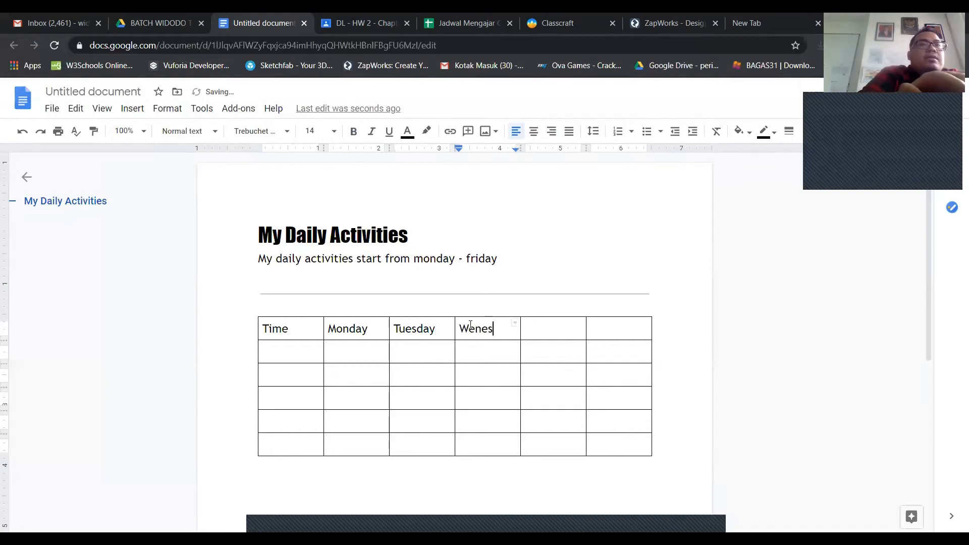
{"action": "type", "text": "day"}
{"action": "key", "text": "Tab"}
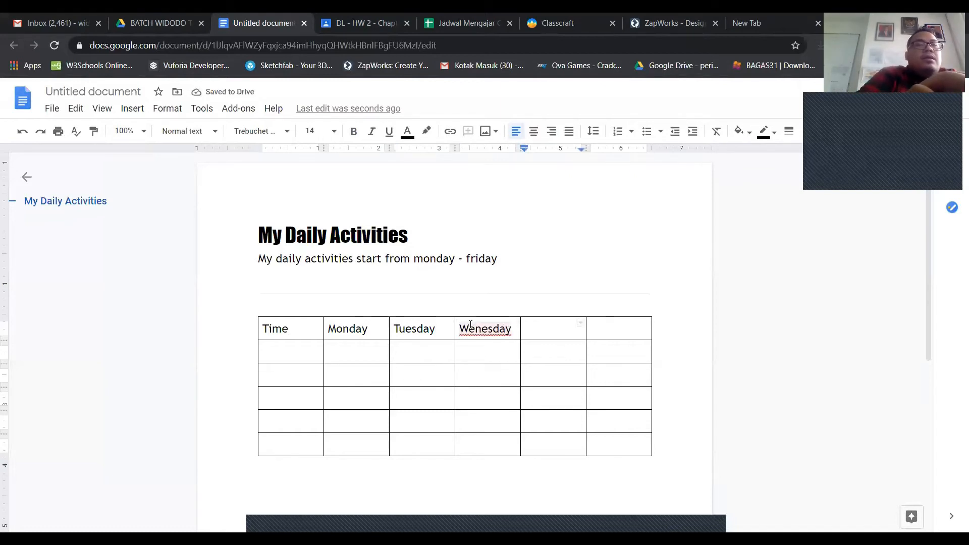
{"action": "type", "text": "Thurs"}
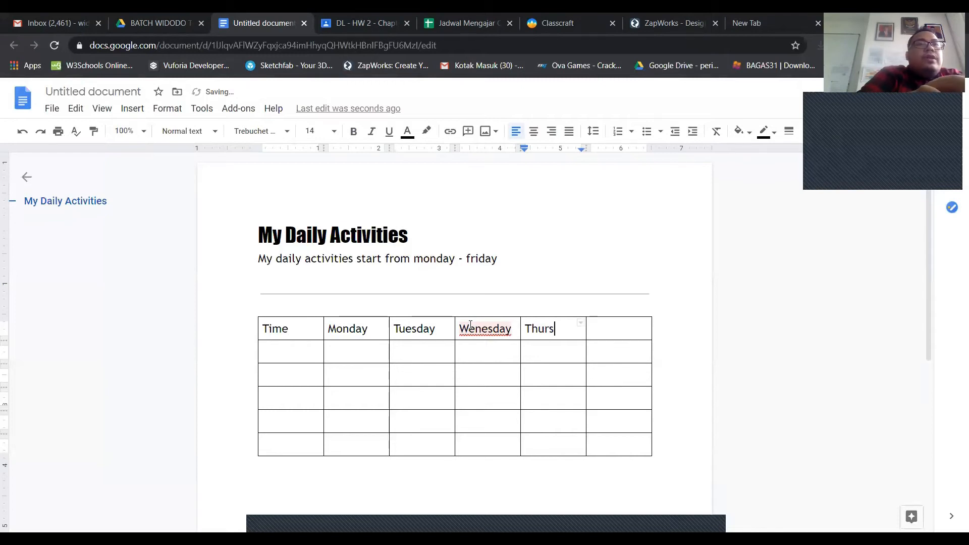
{"action": "type", "text": "day"}
{"action": "key", "text": "Tab"}
{"action": "type", "text": "Friday"}
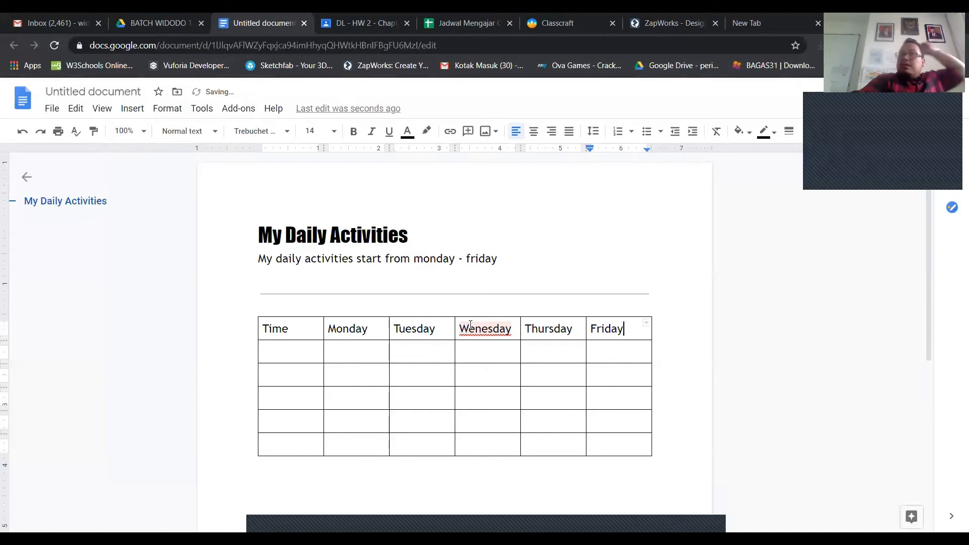
Step: Enter 05.00 in the Time column of the first row below the header, with "Pray" under Monday
{"action": "left_click", "coordinate": [268, 352]}
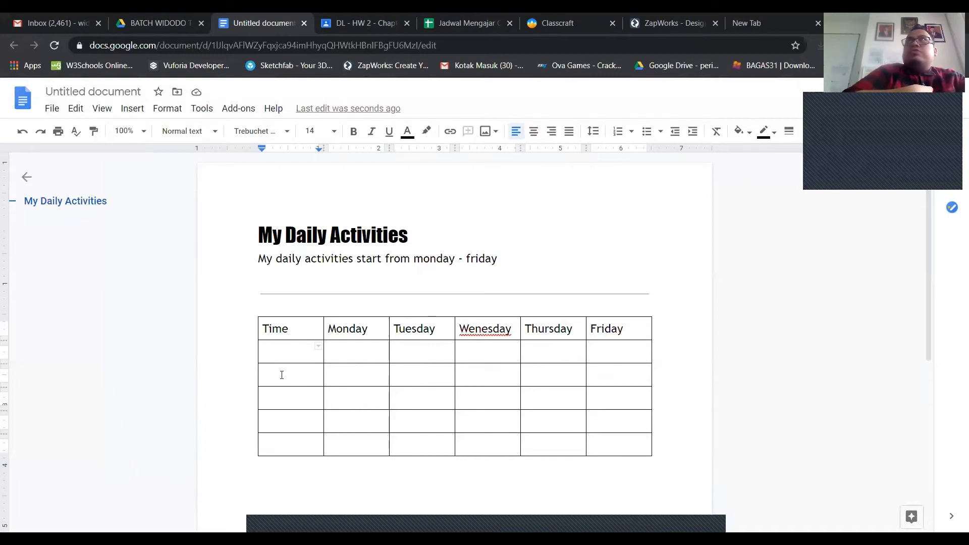
{"action": "type", "text": "5.0"}
{"action": "type", "text": "0"}
{"action": "type", "text": "0"}
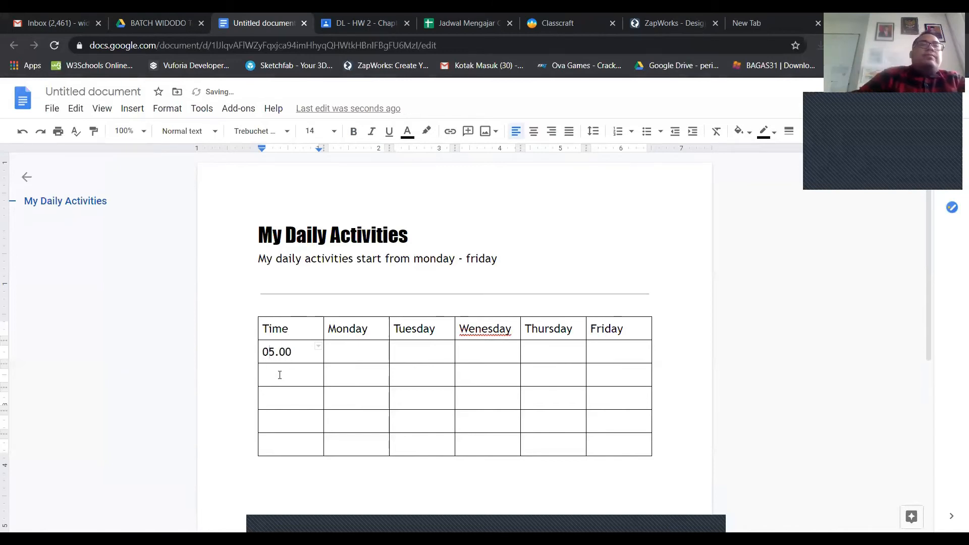
{"action": "left_click", "coordinate": [360, 352]}
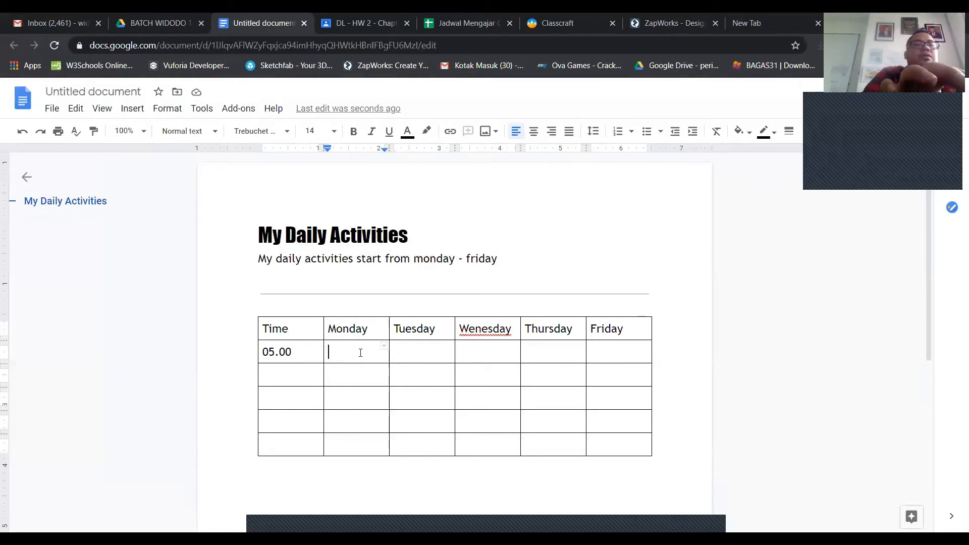
{"action": "type", "text": "pray"}
{"action": "key", "text": "BackSpace"}
{"action": "key", "text": "BackSpace"}
{"action": "key", "text": "BackSpace"}
{"action": "key", "text": "BackSpace"}
{"action": "type", "text": "Pray"}
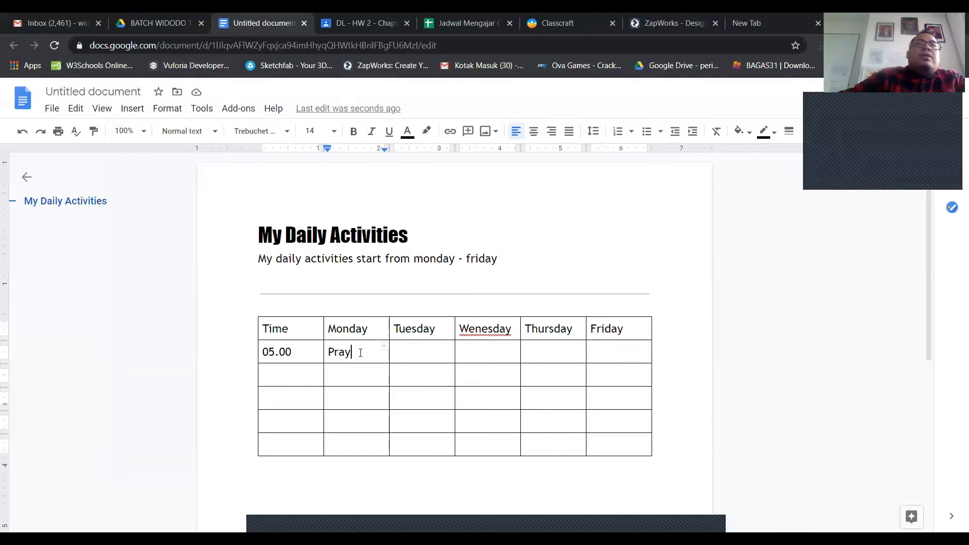
Step: Add the time 05.30 in the following row with "Cooking" as the Monday activity
{"action": "left_click", "coordinate": [275, 372]}
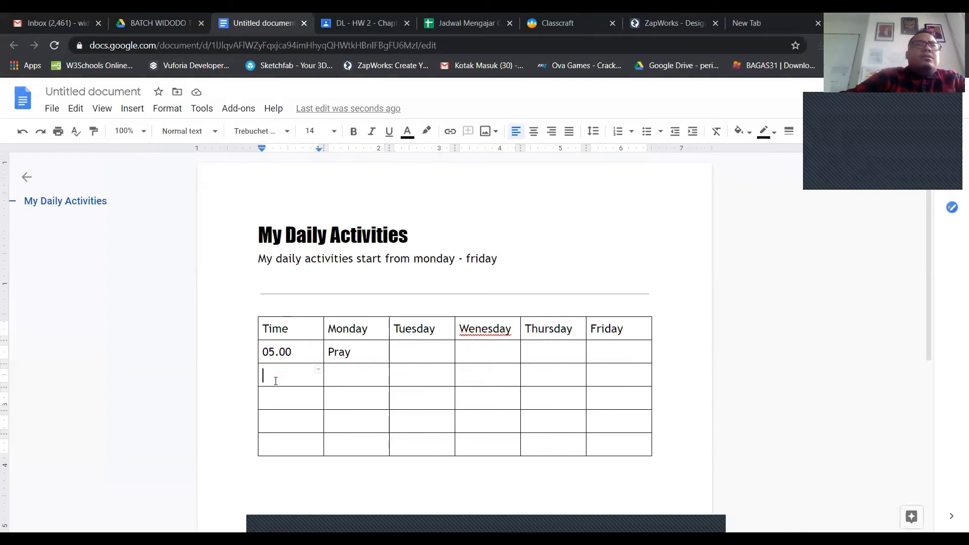
{"action": "type", "text": "05"}
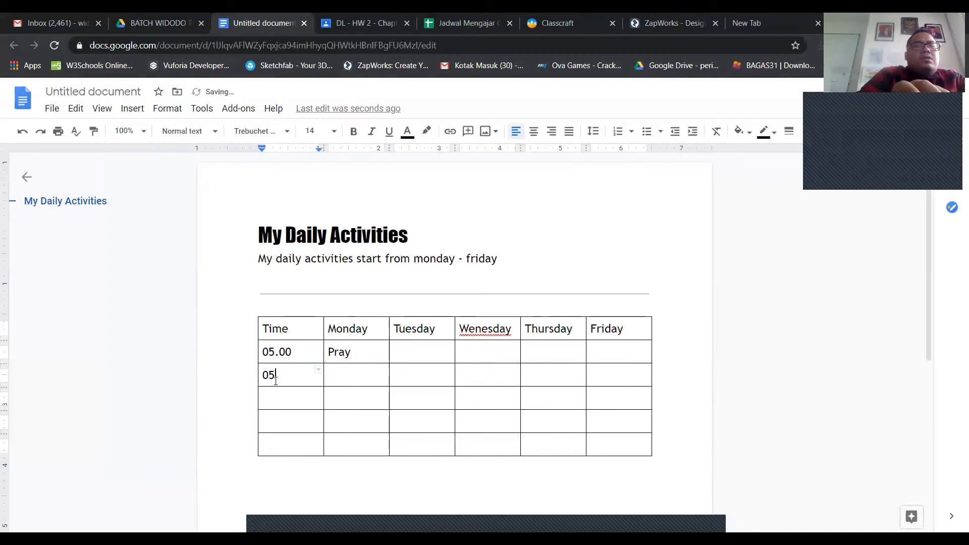
{"action": "type", "text": ".30"}
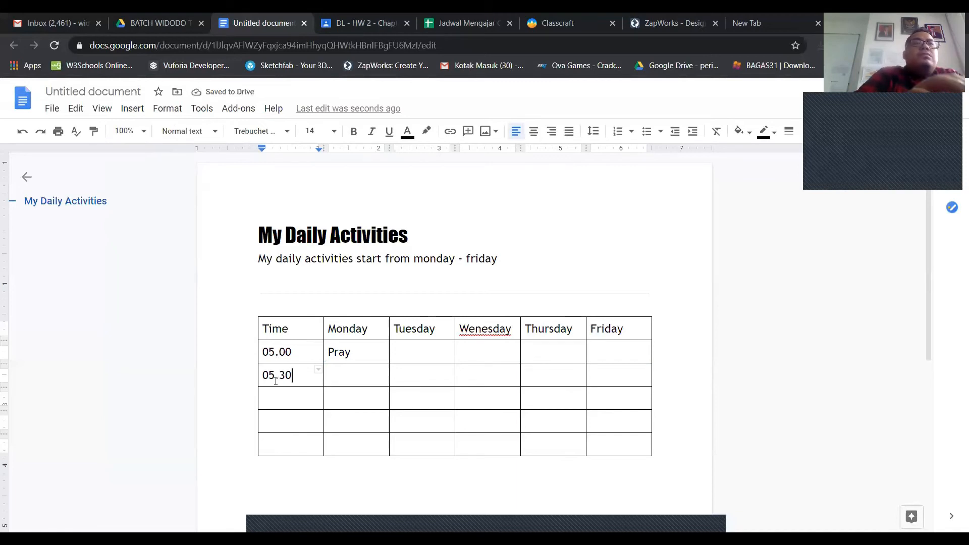
{"action": "left_click", "coordinate": [340, 368]}
{"action": "type", "text": "Cooking"}
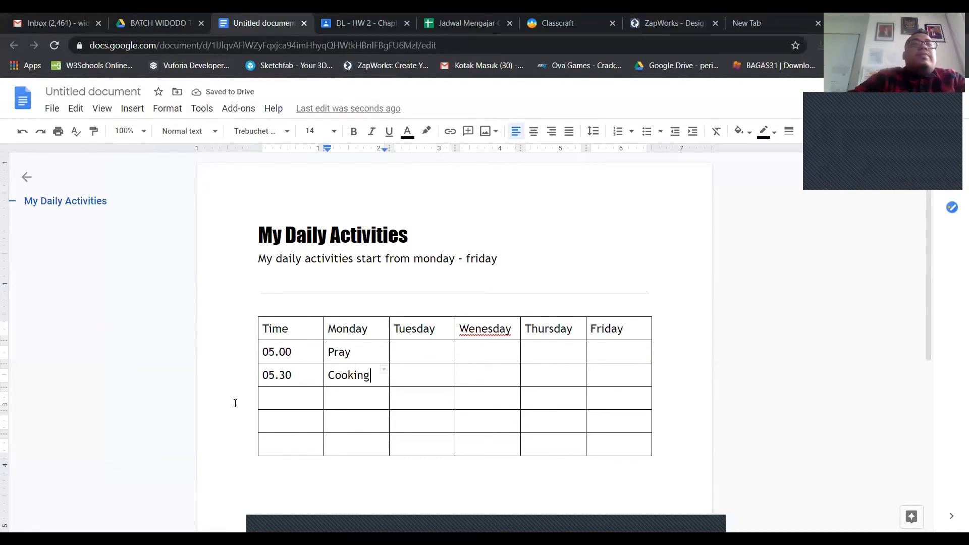
Step: Add the time 06.15 below 05.30 with "Going to work" as the Monday activity
{"action": "left_click", "coordinate": [270, 401]}
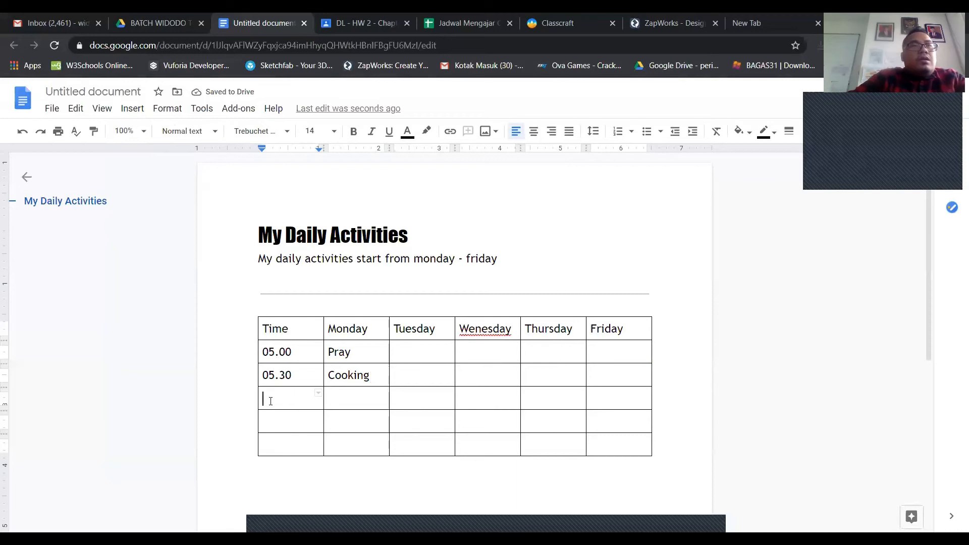
{"action": "type", "text": "0"}
{"action": "type", "text": "6"}
{"action": "type", "text": "3"}
{"action": "key", "text": "BackSpace"}
{"action": "key", "text": "BackSpace"}
{"action": "type", "text": "6.15"}
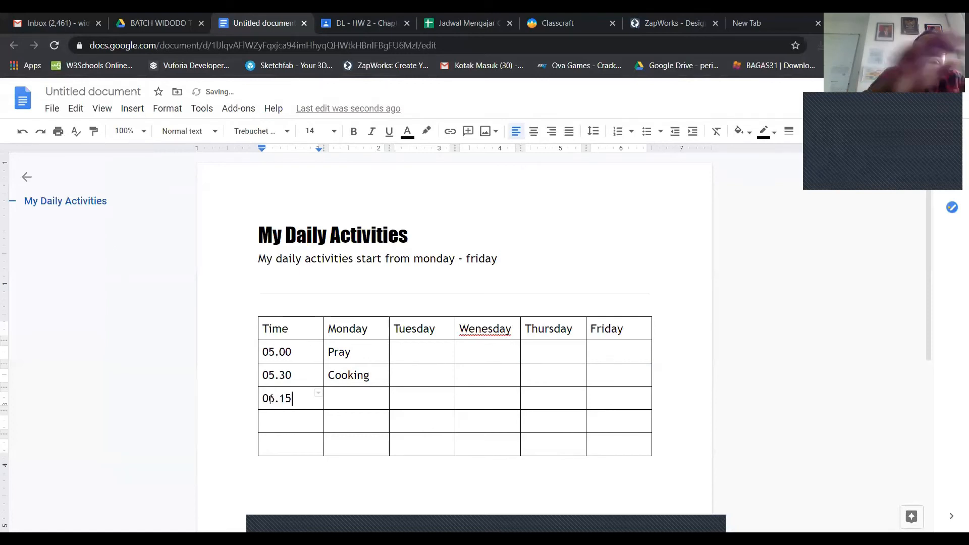
{"action": "left_click", "coordinate": [343, 396]}
{"action": "type", "text": "Going to work"}
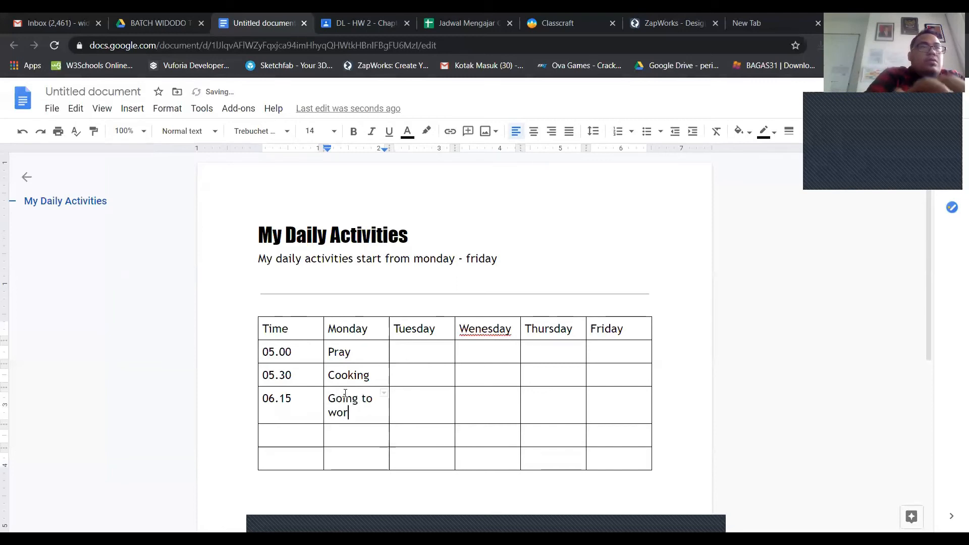
Step: Add the time 06.51 below 06.15 with "Devotion" as the Monday activity
{"action": "left_click", "coordinate": [278, 432]}
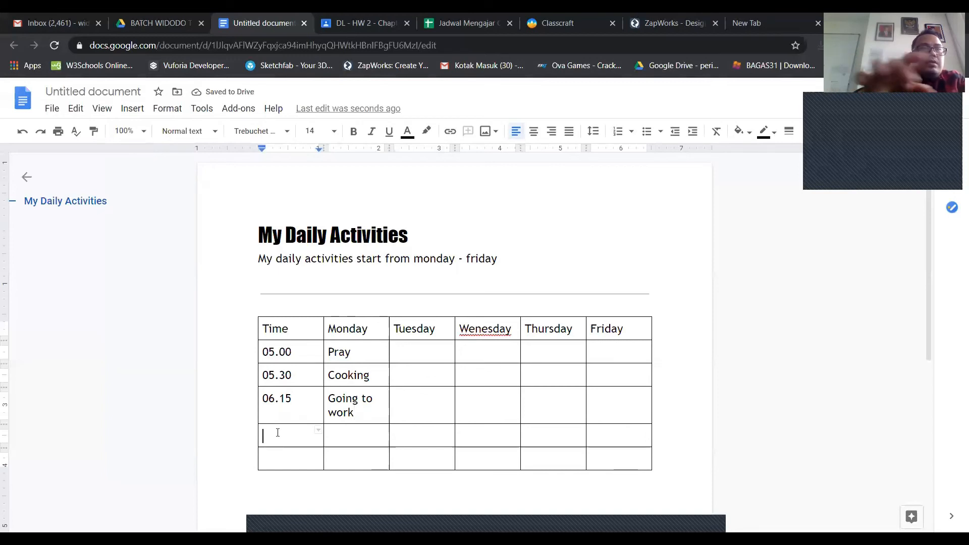
{"action": "type", "text": "06.45"}
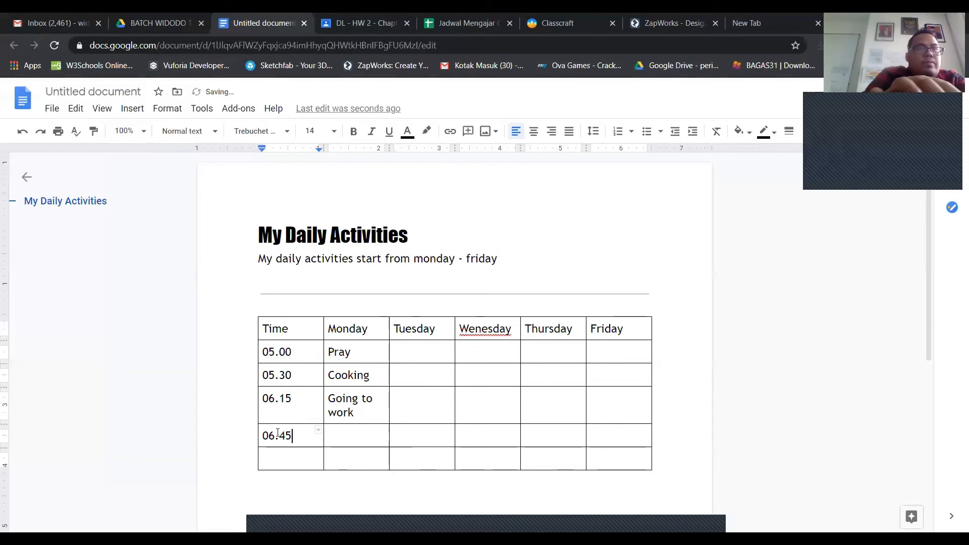
{"action": "key", "text": "BackSpace"}
{"action": "key", "text": "BackSpace"}
{"action": "type", "text": "59"}
{"action": "key", "text": "BackSpace"}
{"action": "type", "text": "1"}
{"action": "left_click", "coordinate": [339, 432]}
{"action": "type", "text": "Devotion"}
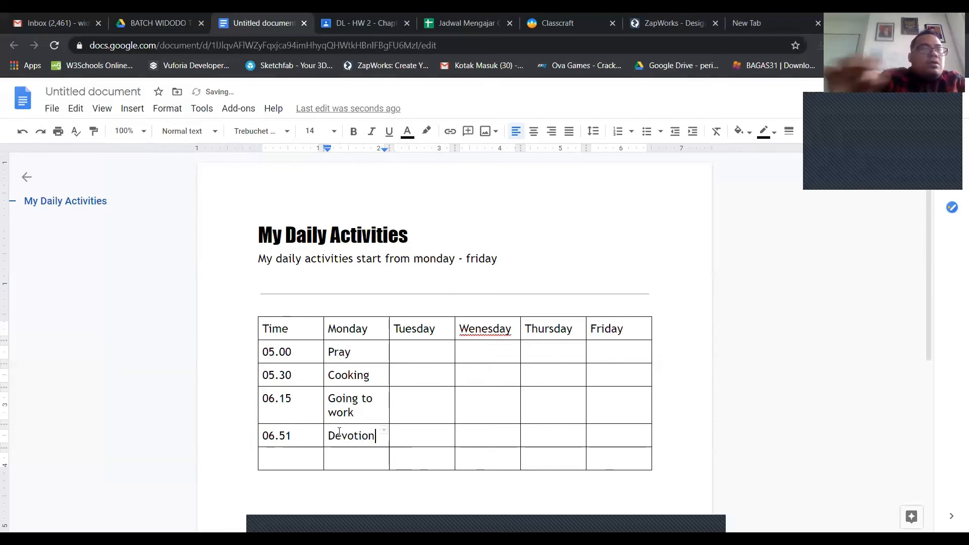
Step: Fill the table's last row with the time 08.00 and the Monday activity "teach"
{"action": "left_click", "coordinate": [286, 463]}
{"action": "type", "text": "0"}
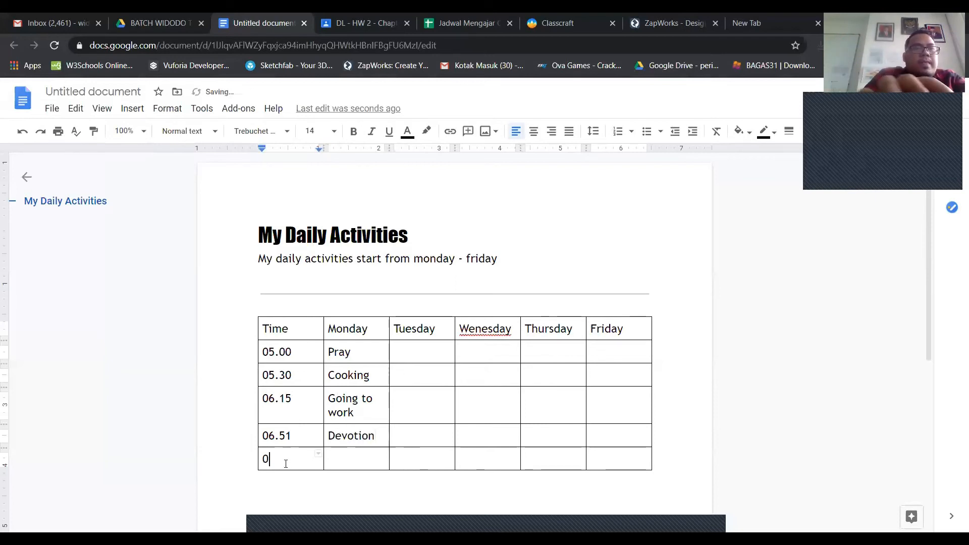
{"action": "type", "text": "8.00"}
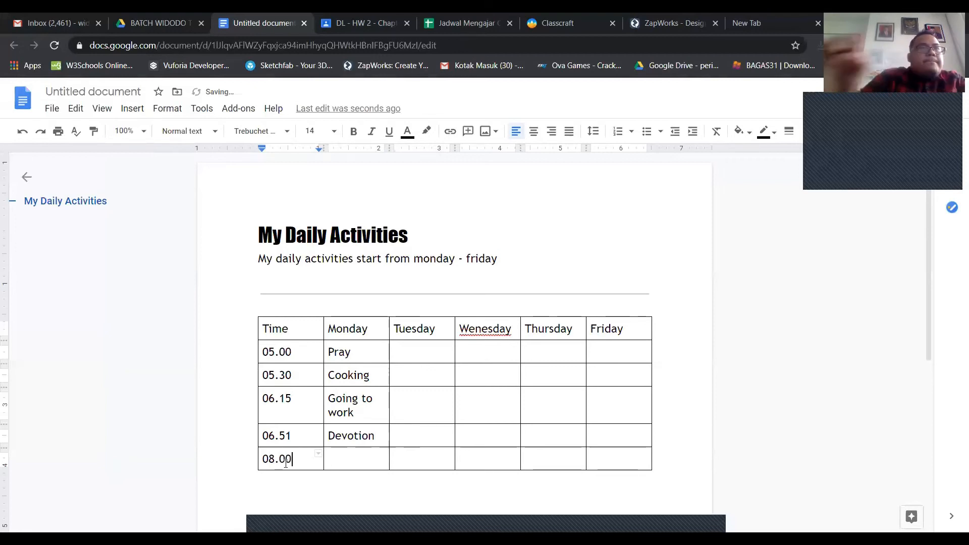
{"action": "left_click", "coordinate": [332, 457]}
{"action": "type", "text": "teach"}
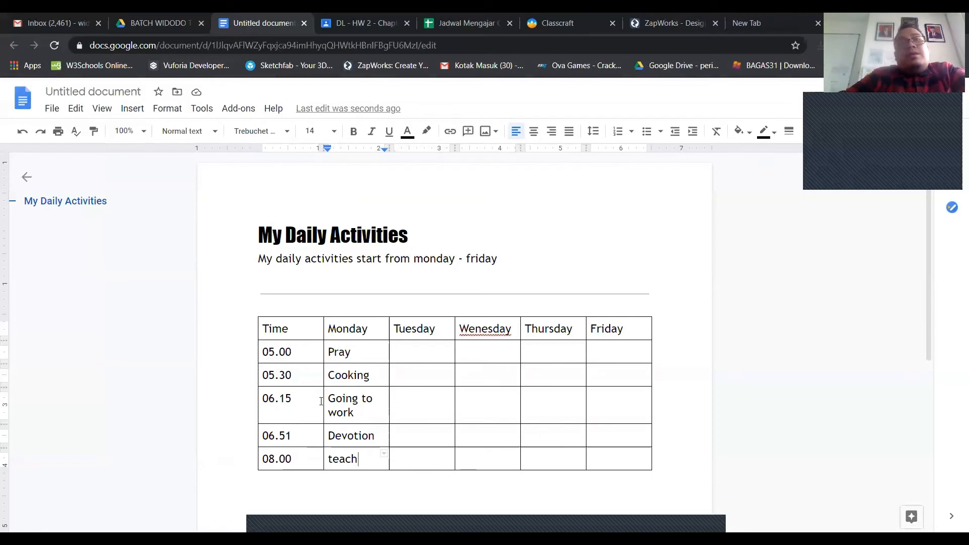
Step: Make the text of the whole table header row bold
{"action": "left_click_drag", "start_coordinate": [262, 328], "coordinate": [620, 329]}
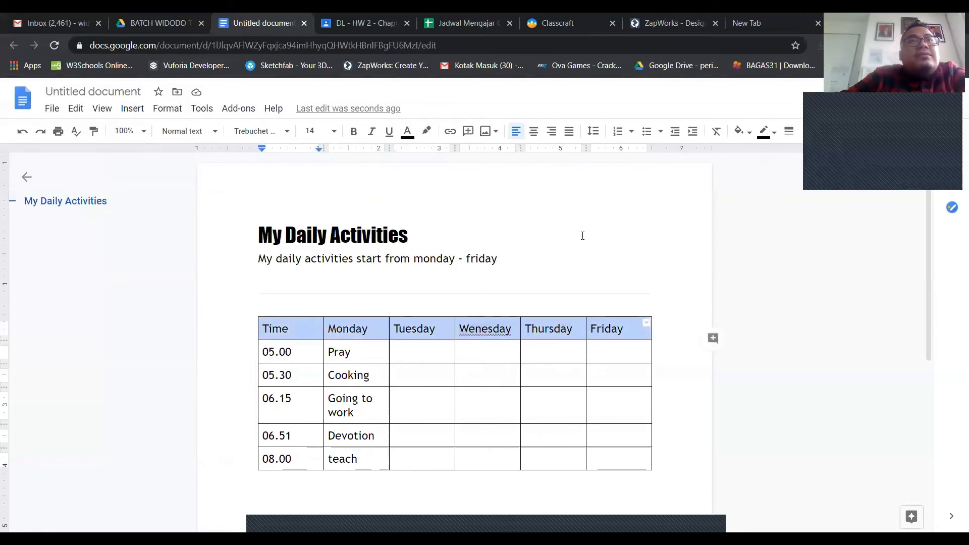
{"action": "left_click", "coordinate": [353, 131]}
{"action": "left_click", "coordinate": [620, 329]}
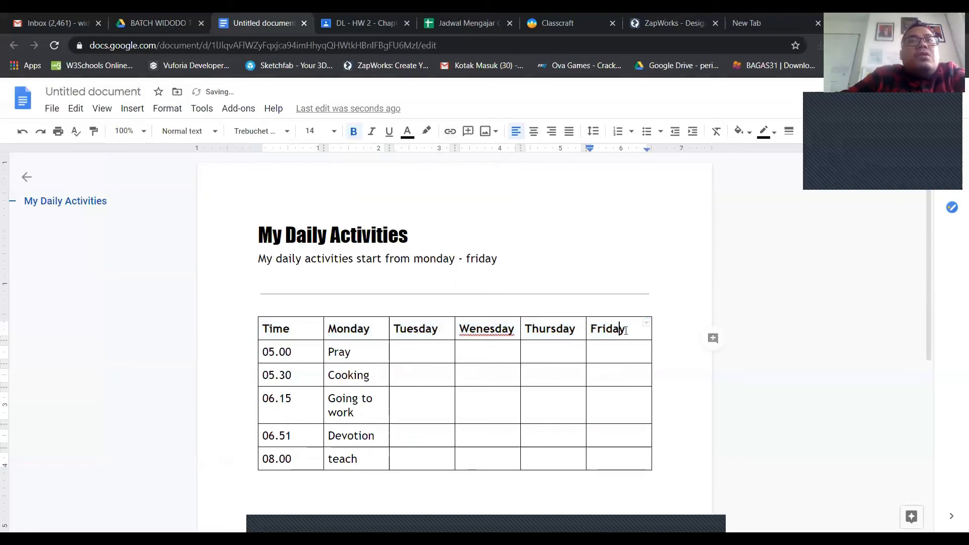
Step: Color the text of the header row and the 05.00 row blue
{"action": "left_click_drag", "start_coordinate": [265, 327], "coordinate": [625, 356]}
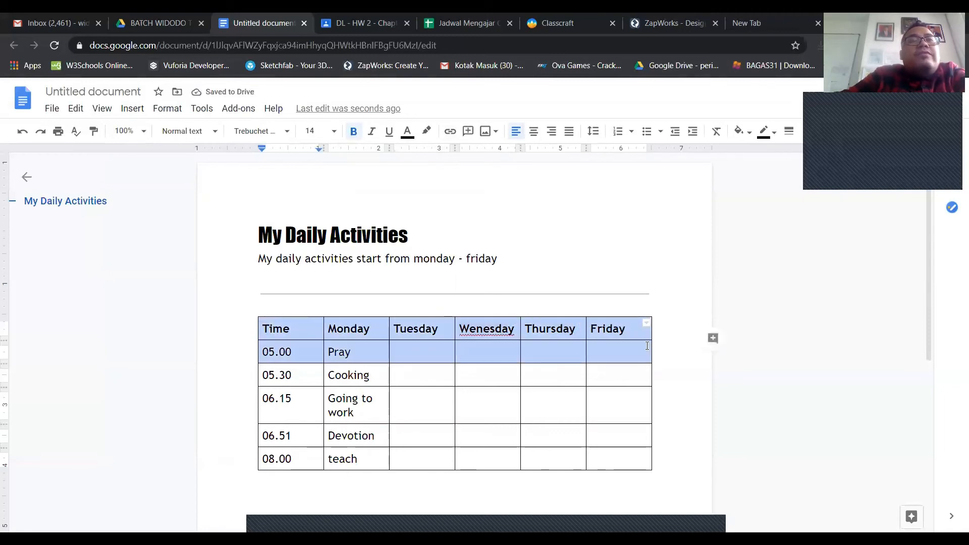
{"action": "left_click", "coordinate": [407, 132]}
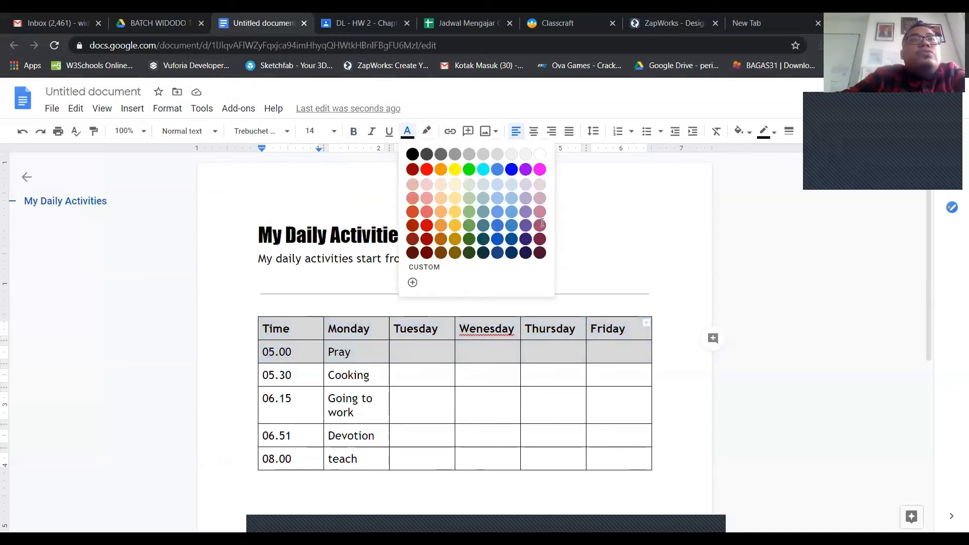
{"action": "left_click", "coordinate": [510, 170]}
{"action": "left_click", "coordinate": [555, 352]}
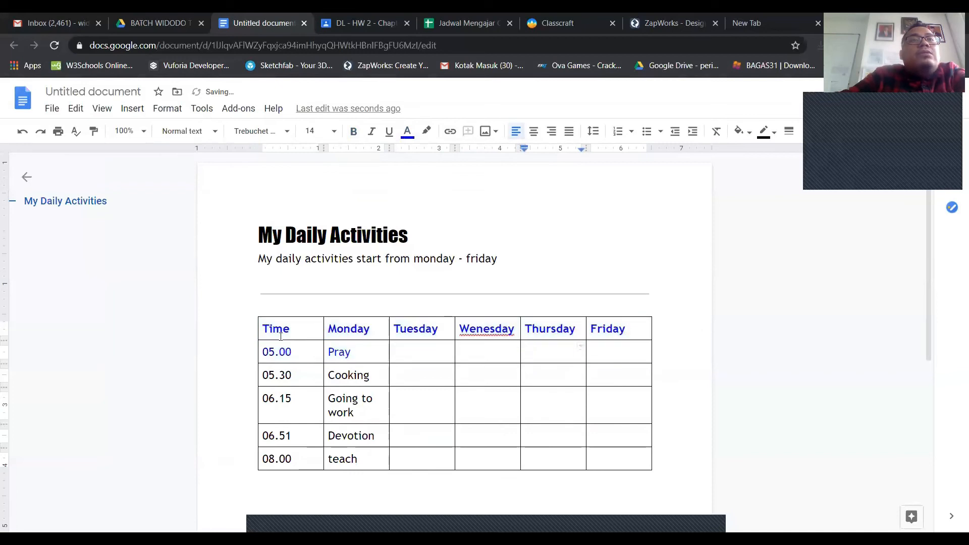
Step: Set the text color of the 05.00 and Pray cells back to black
{"action": "left_click_drag", "start_coordinate": [281, 343], "coordinate": [373, 352]}
{"action": "left_click", "coordinate": [408, 137]}
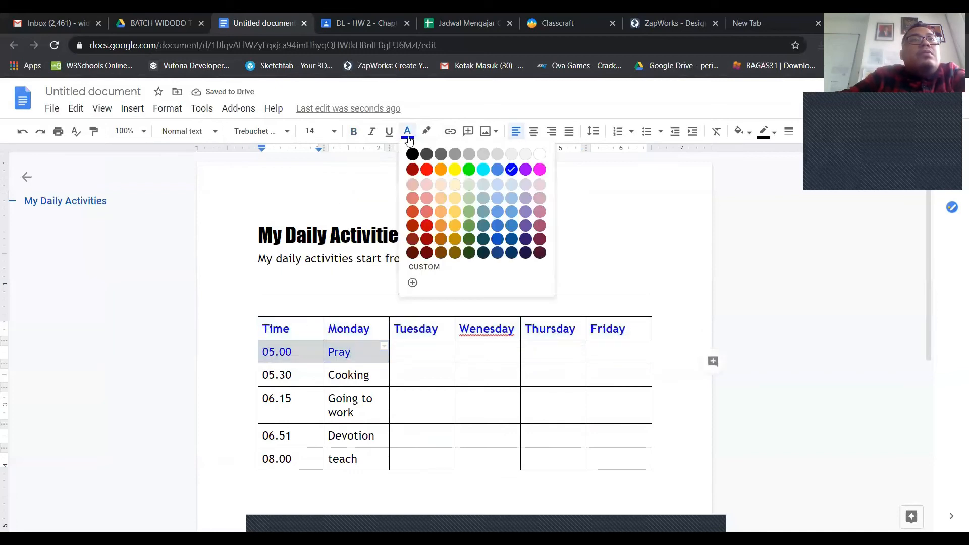
{"action": "left_click", "coordinate": [412, 155]}
{"action": "left_click", "coordinate": [407, 350]}
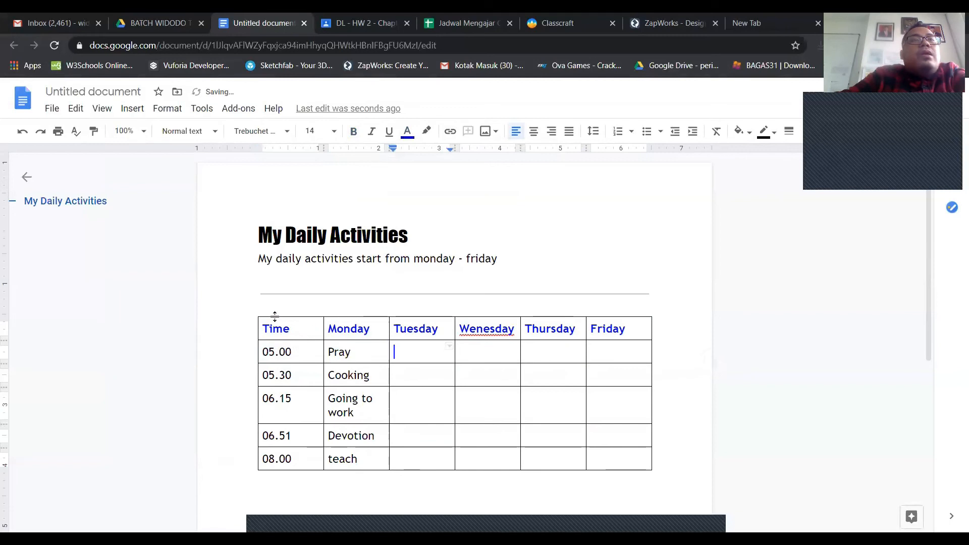
Step: Fill the background of all header row cells with dark blue
{"action": "left_click_drag", "start_coordinate": [263, 330], "coordinate": [638, 328]}
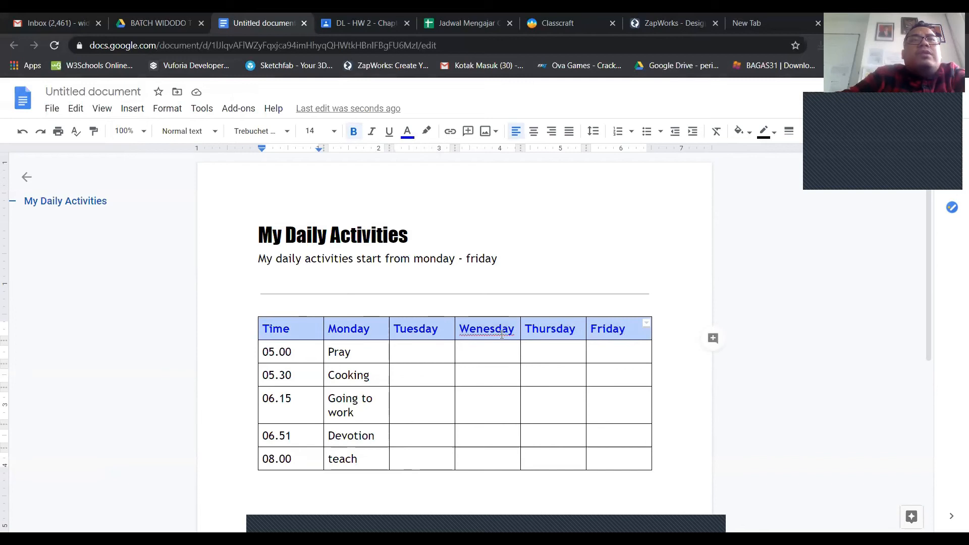
{"action": "left_click", "coordinate": [740, 132]}
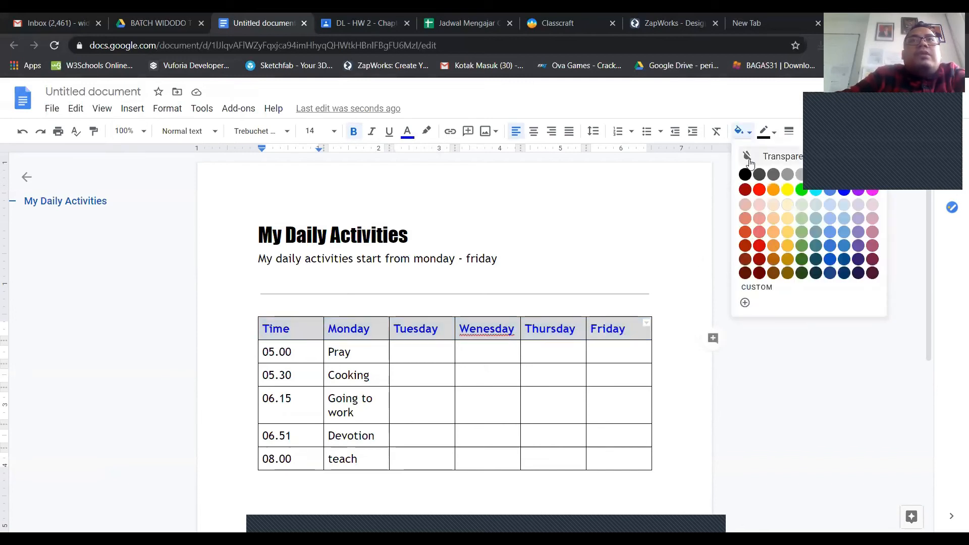
{"action": "left_click", "coordinate": [843, 257]}
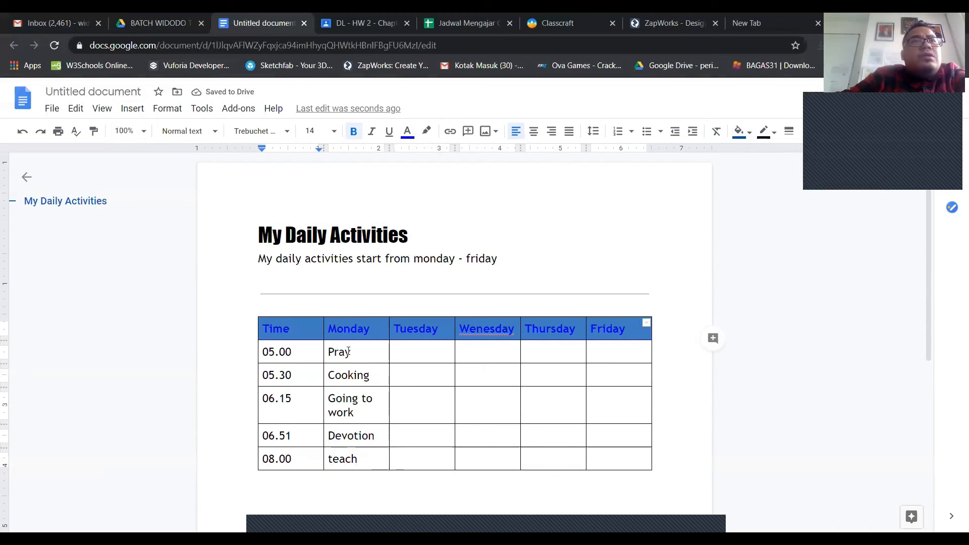
Step: Change the header row's text color to white and deselect the table
{"action": "left_click", "coordinate": [407, 131]}
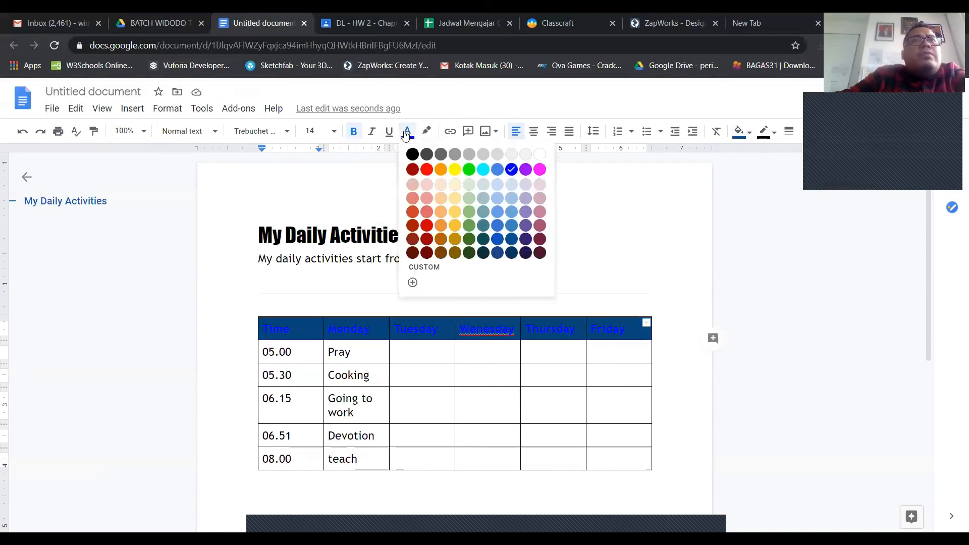
{"action": "left_click", "coordinate": [538, 155]}
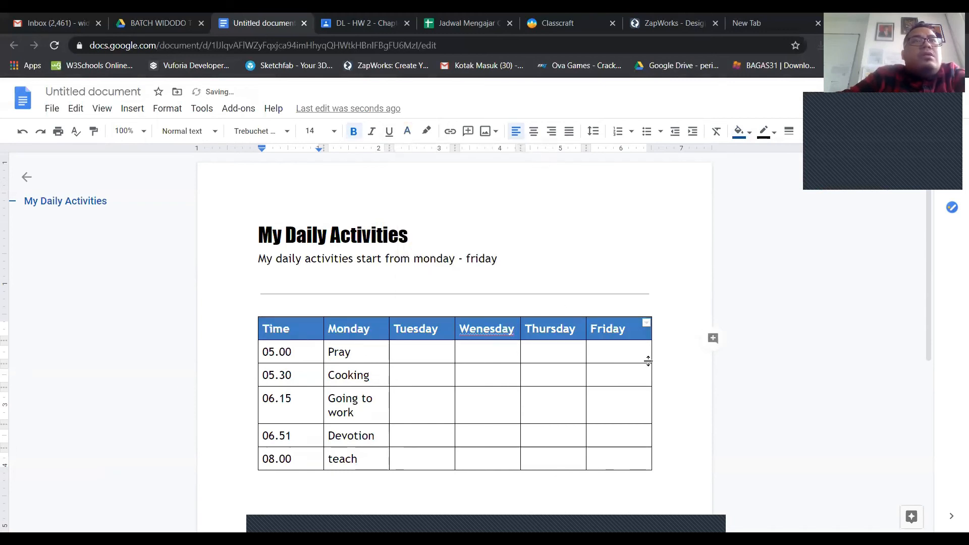
{"action": "left_click", "coordinate": [686, 476]}
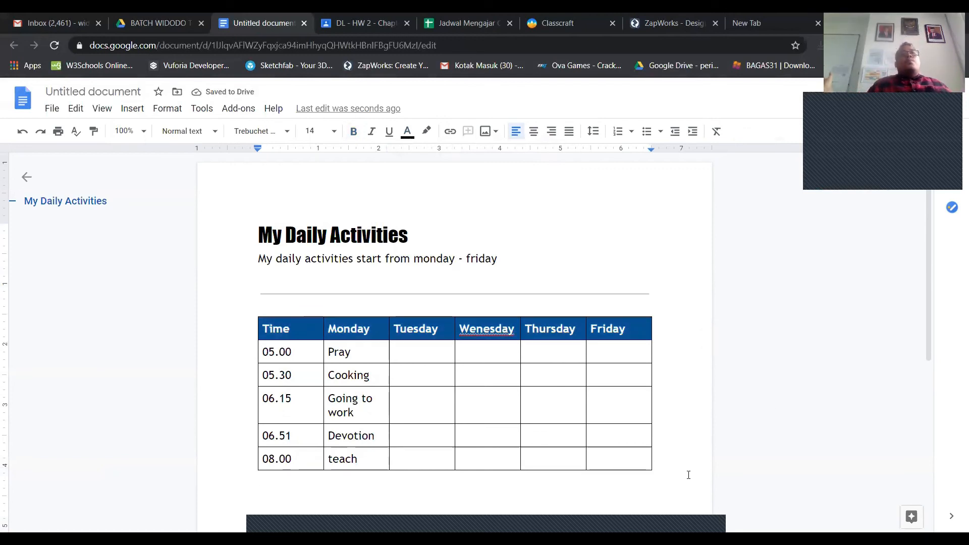